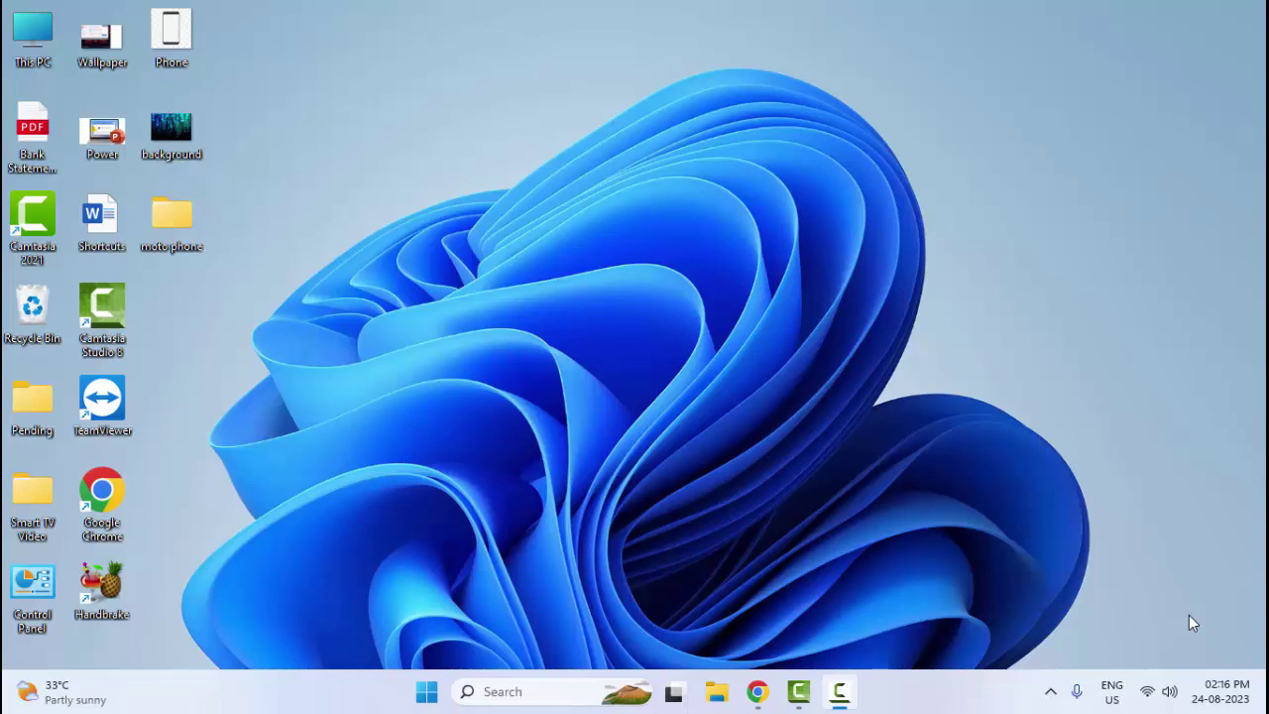
Run sfc /scannow in an administrator Command Prompt, then close the window.
click(425, 692)
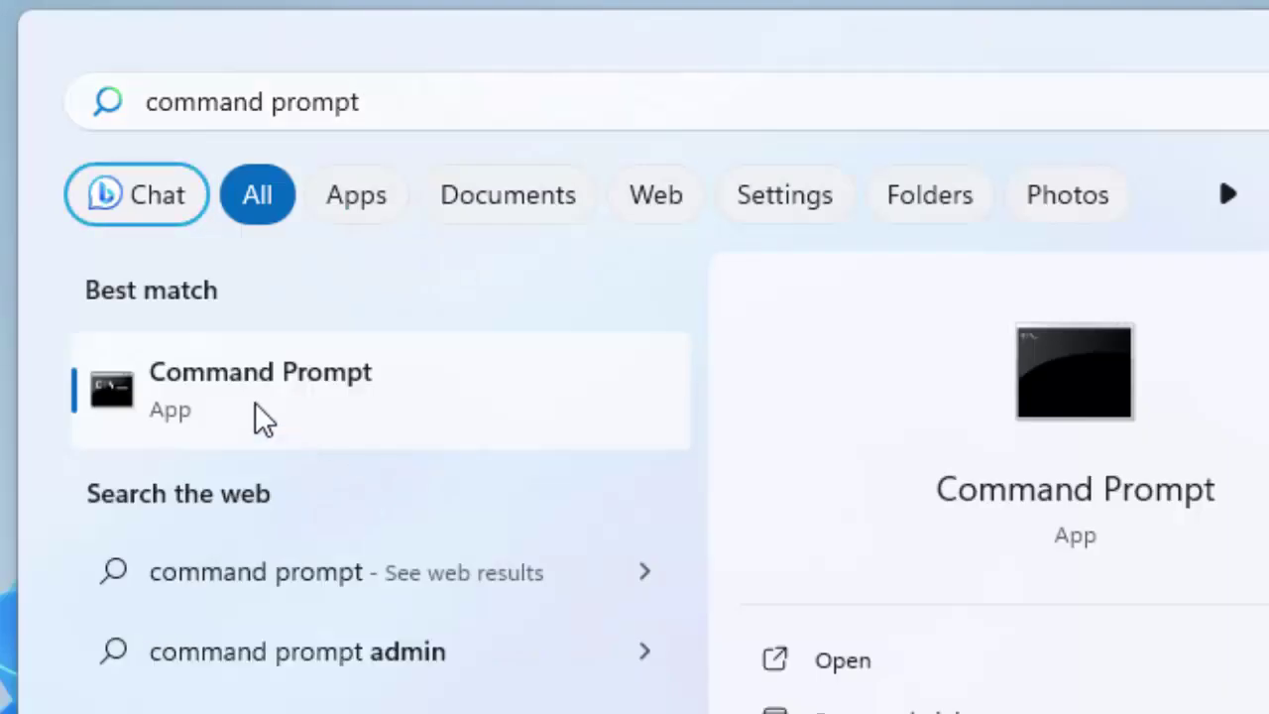
right_click(258, 417)
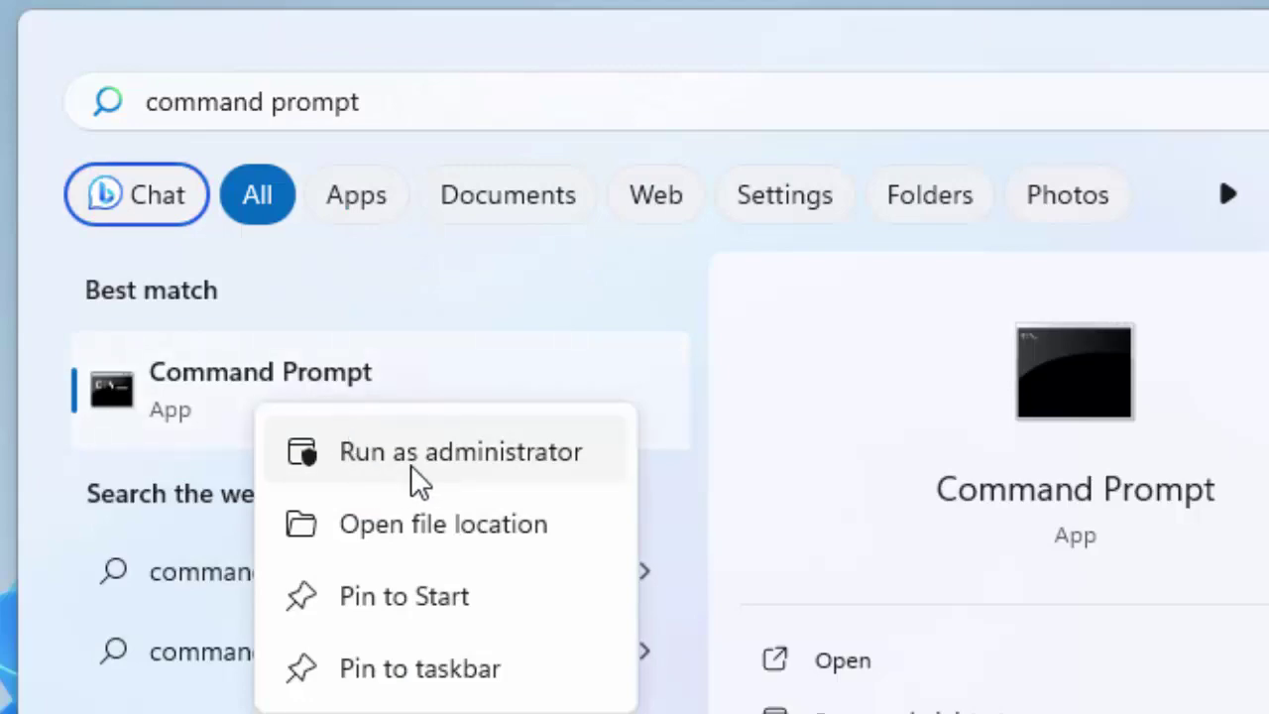
key(Escape)
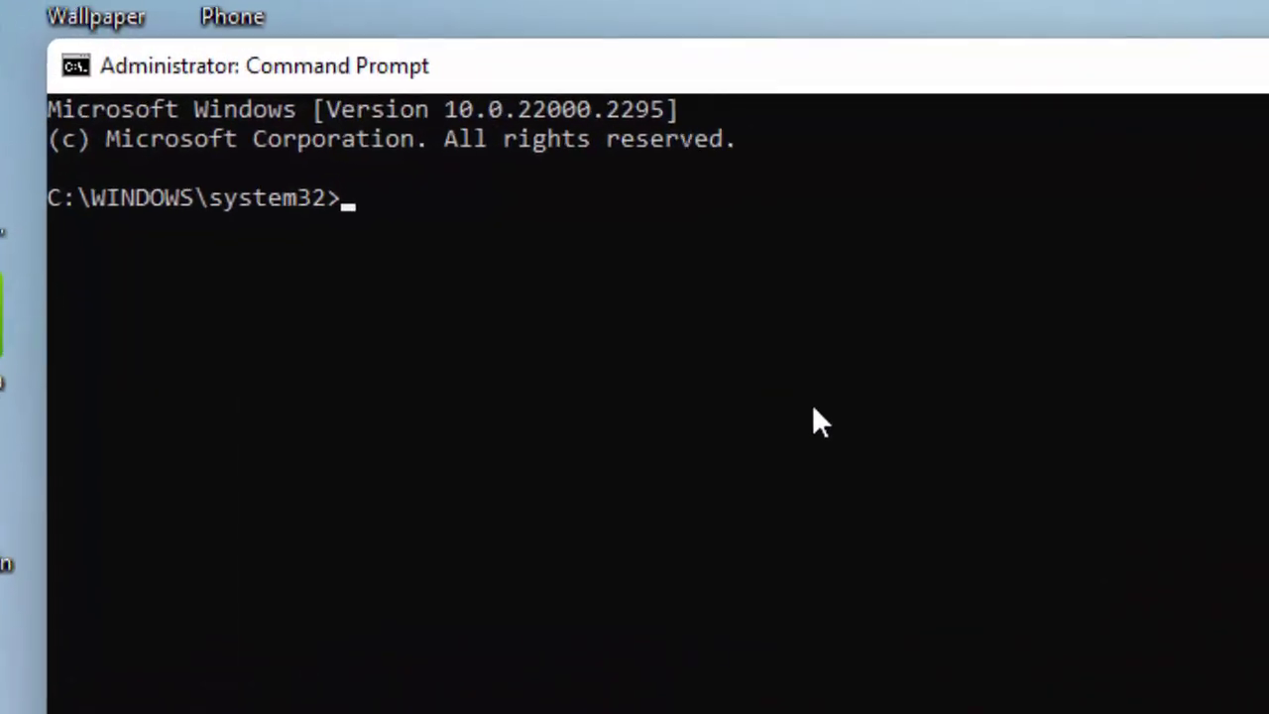
text(sfc /)
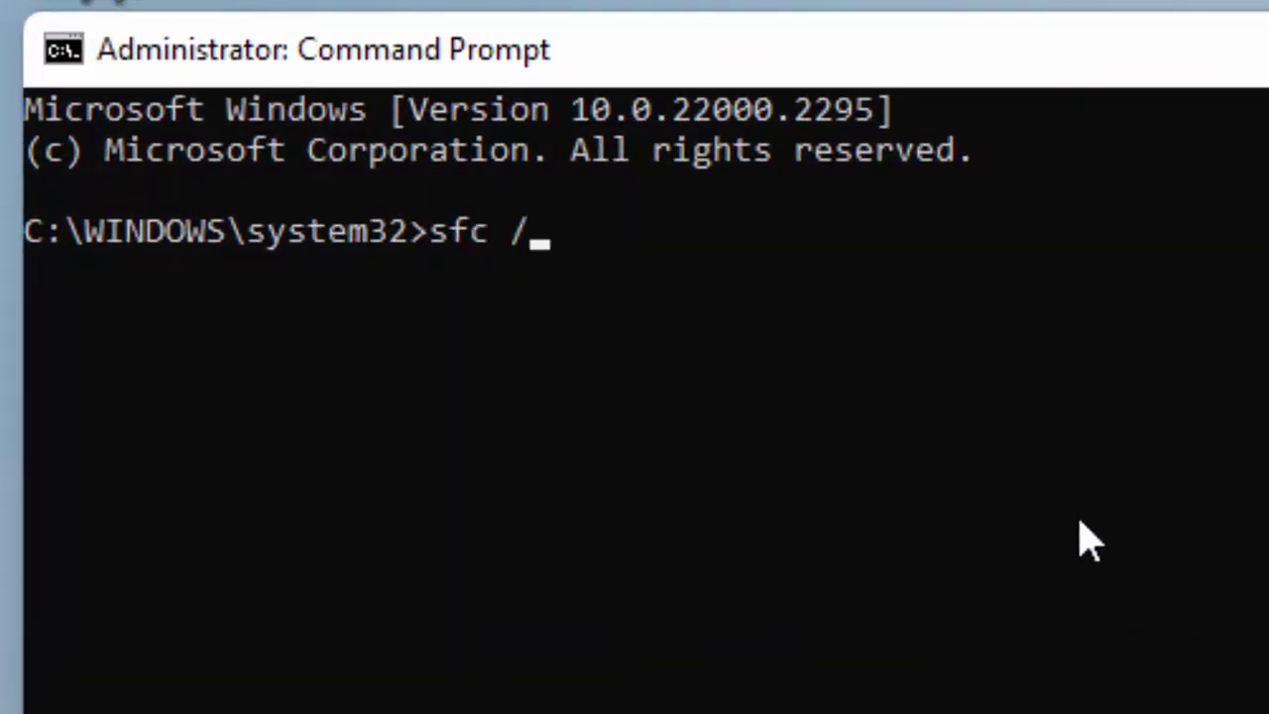
text(scannow)
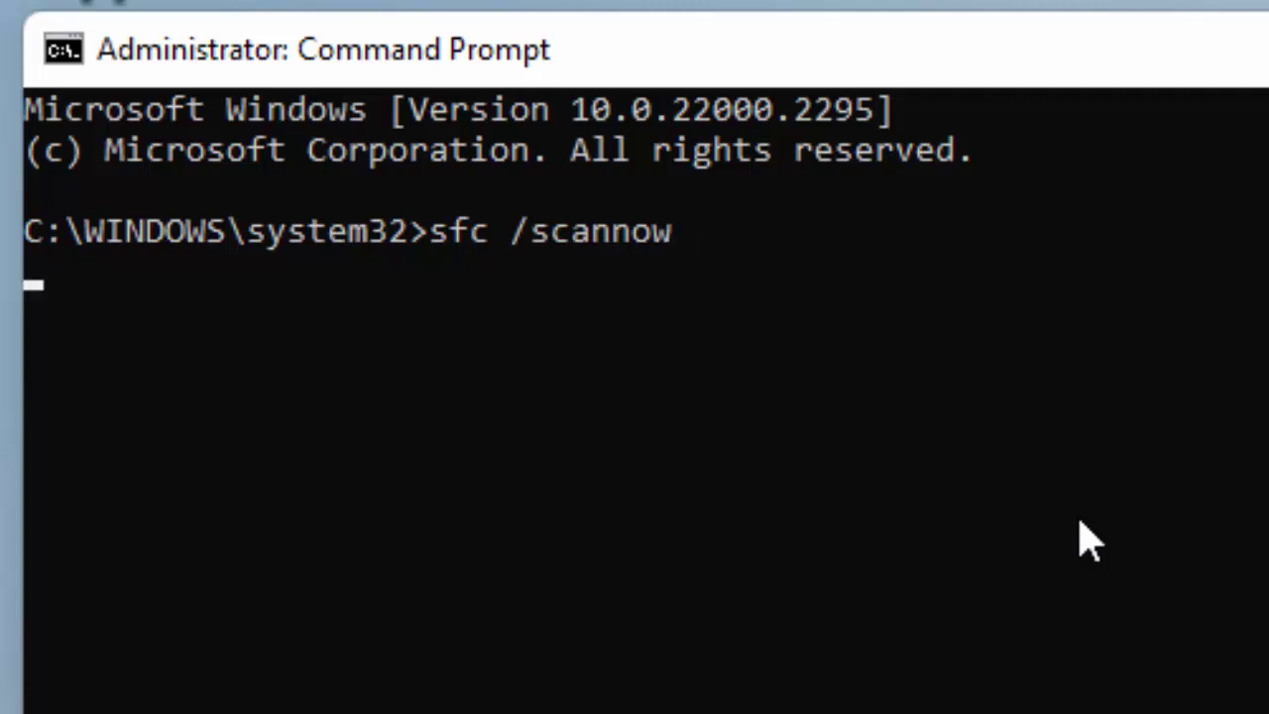
key(Return)
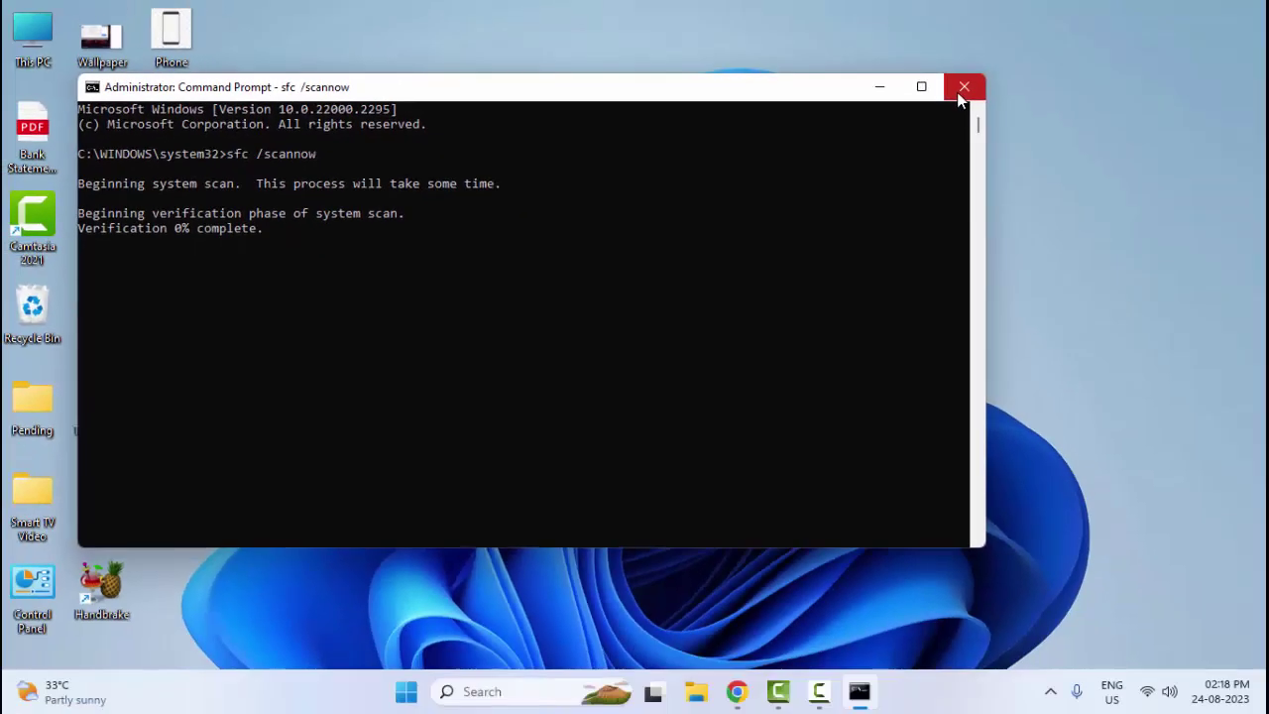
click(962, 88)
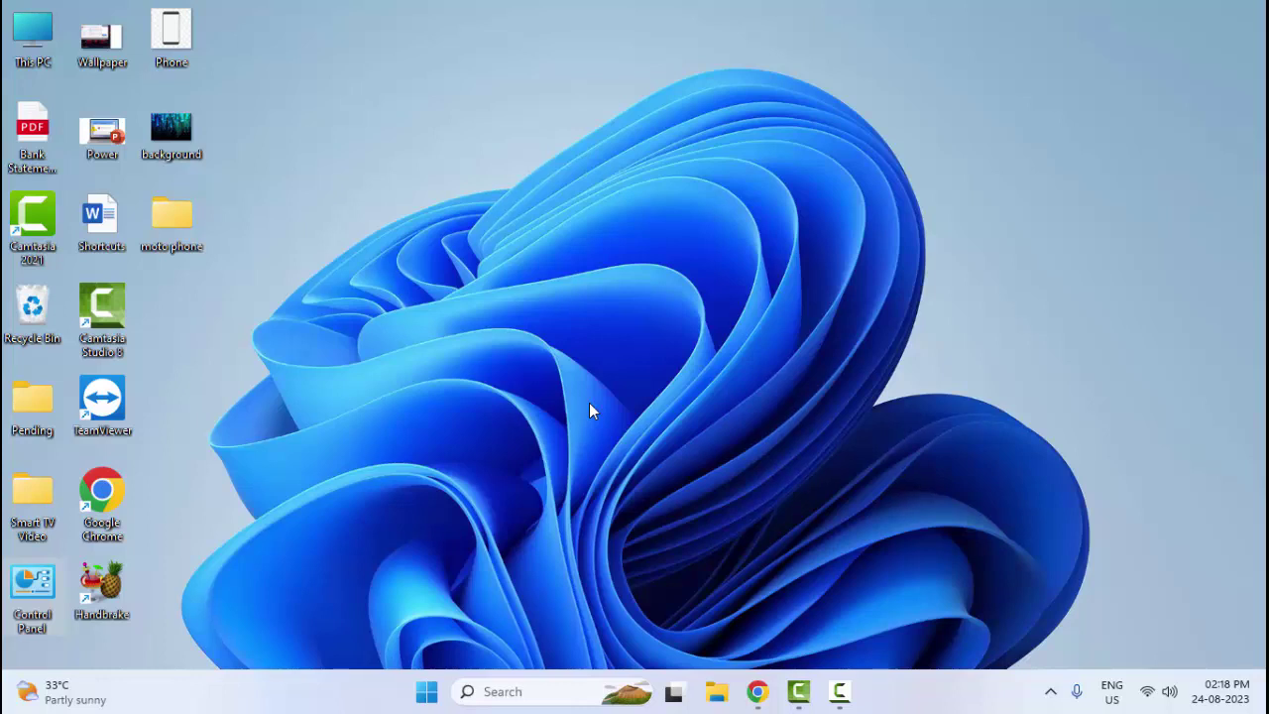
double_click(29, 591)
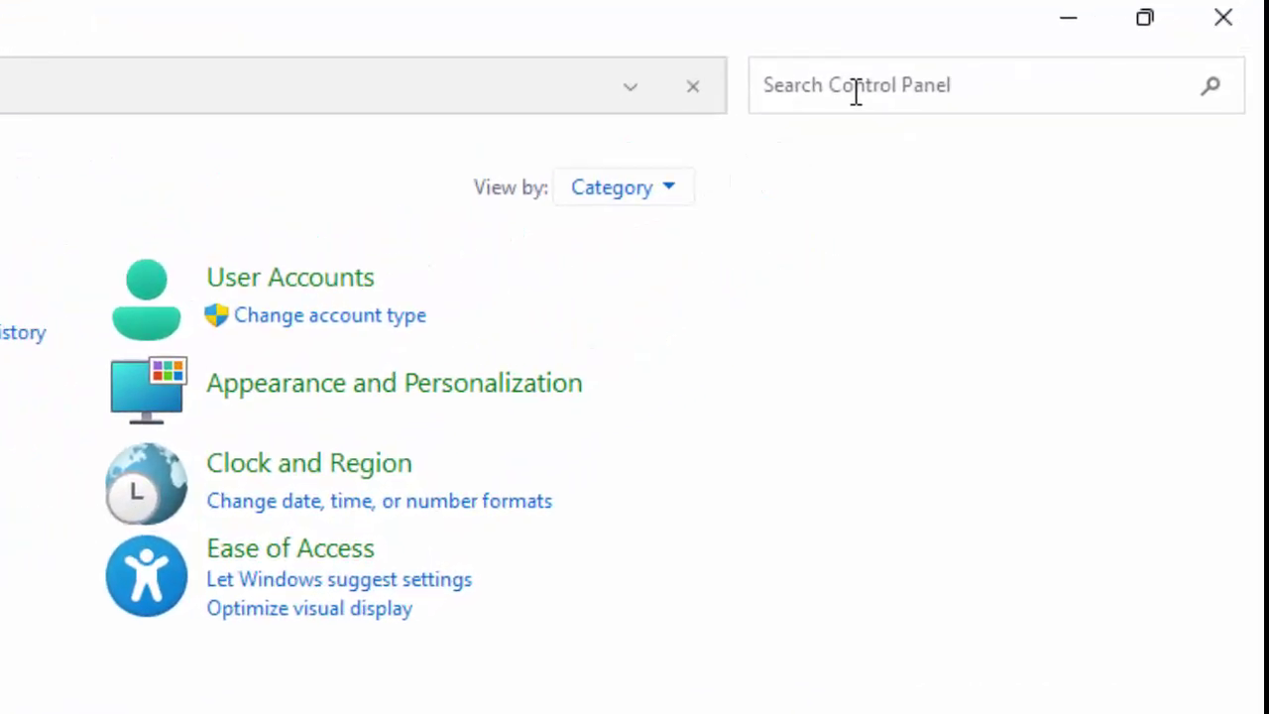
click(856, 90)
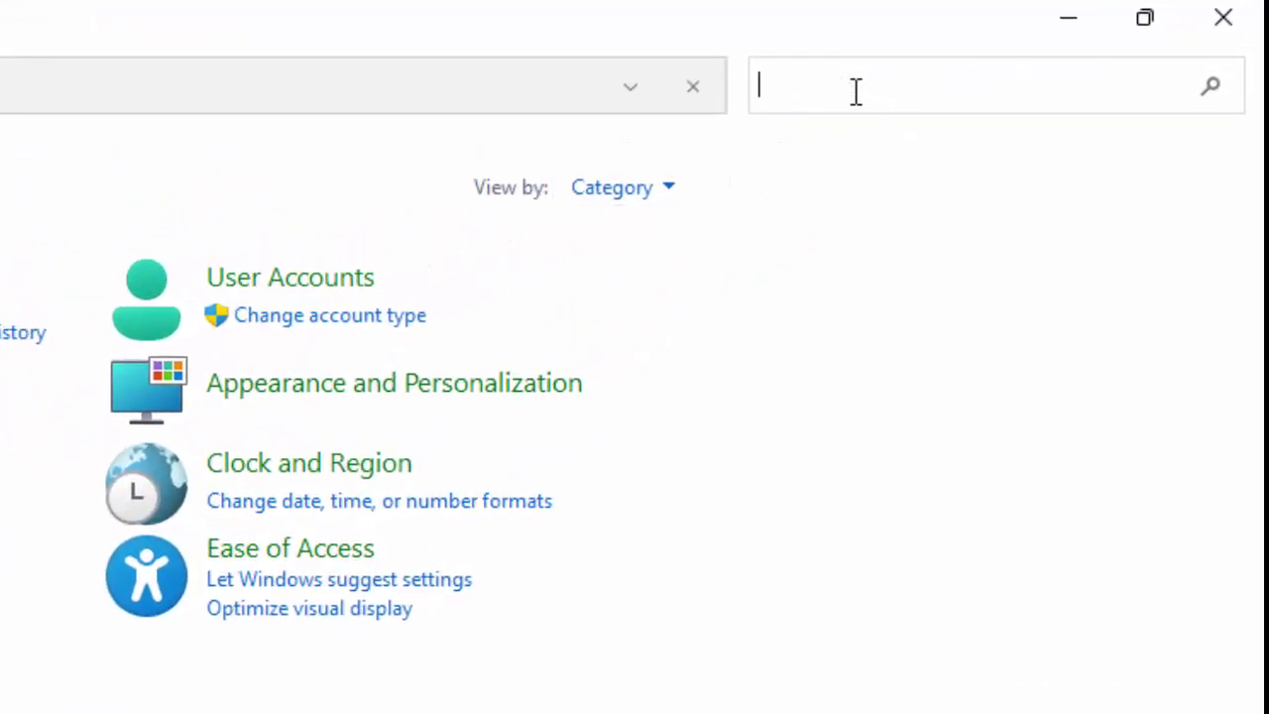
text(mouse)
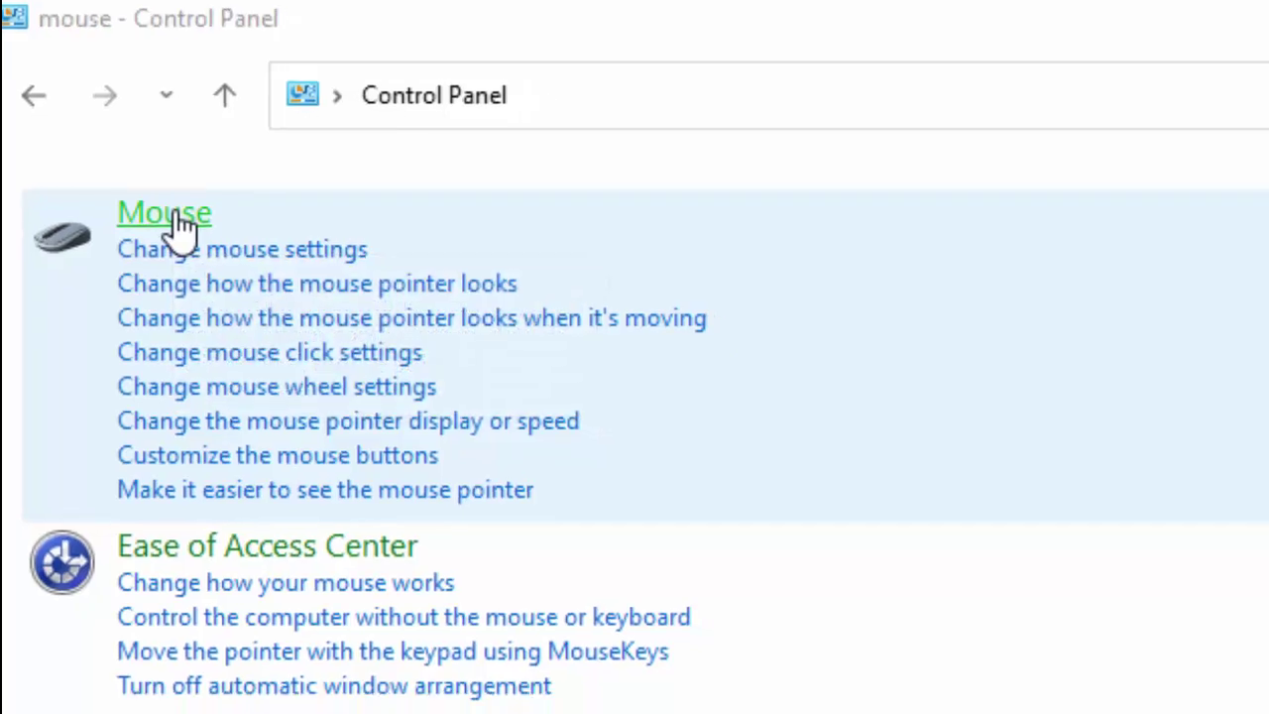
click(186, 230)
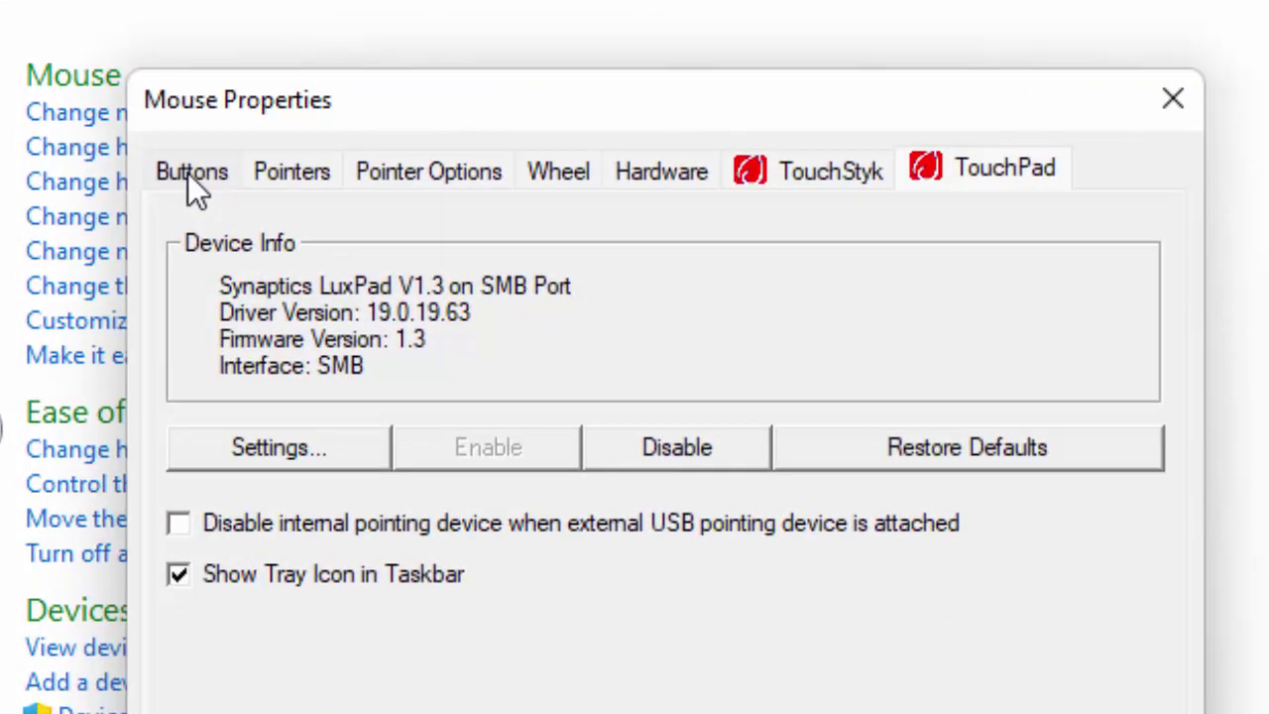
click(164, 151)
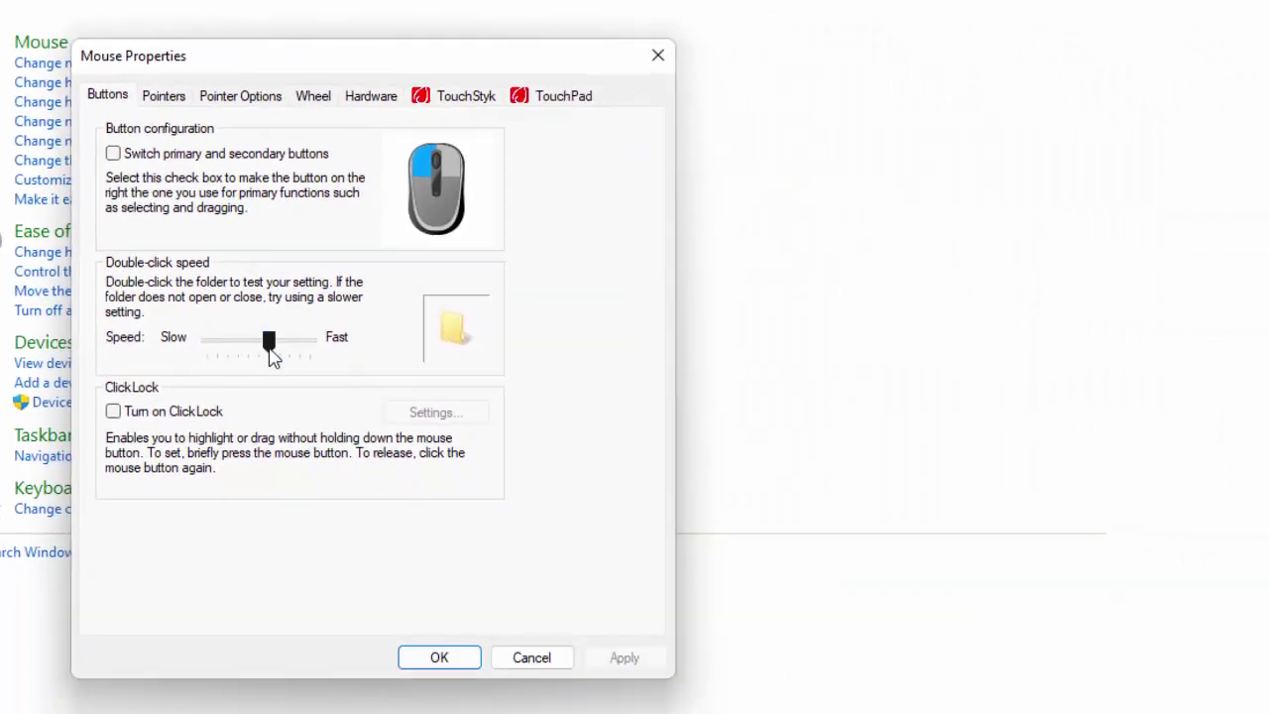
drag(274, 359, 272, 356)
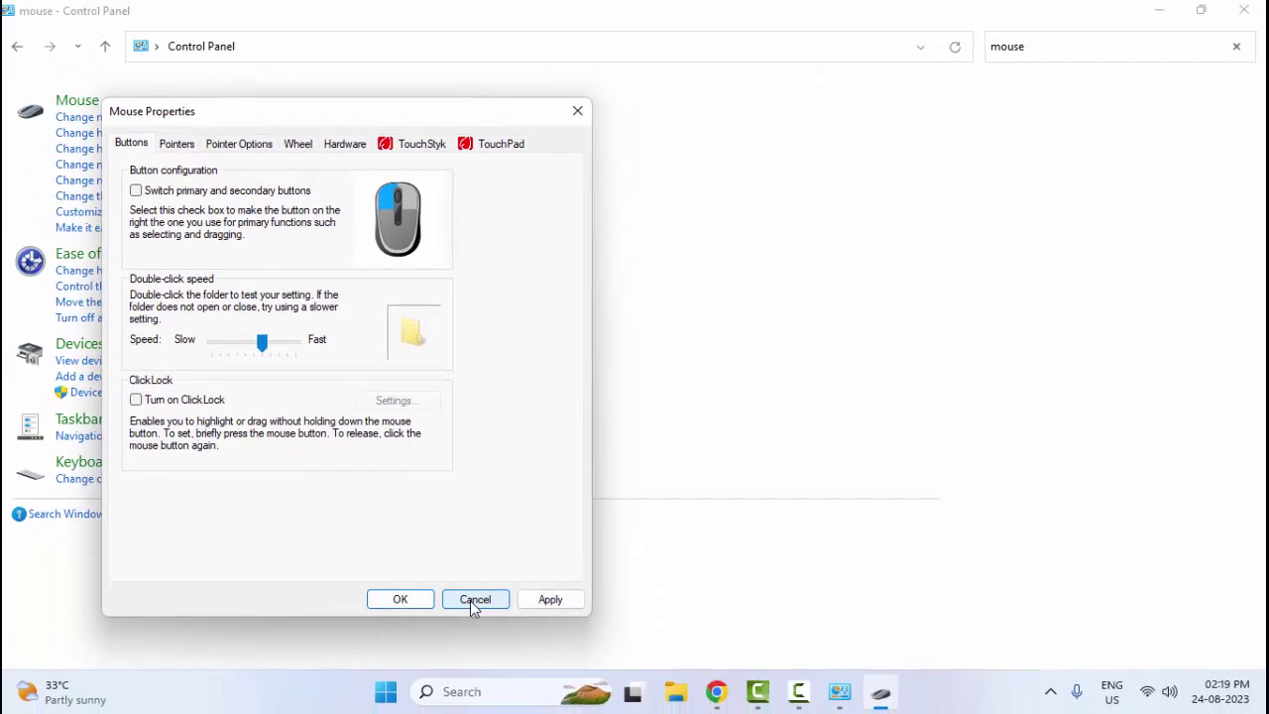
click(1244, 10)
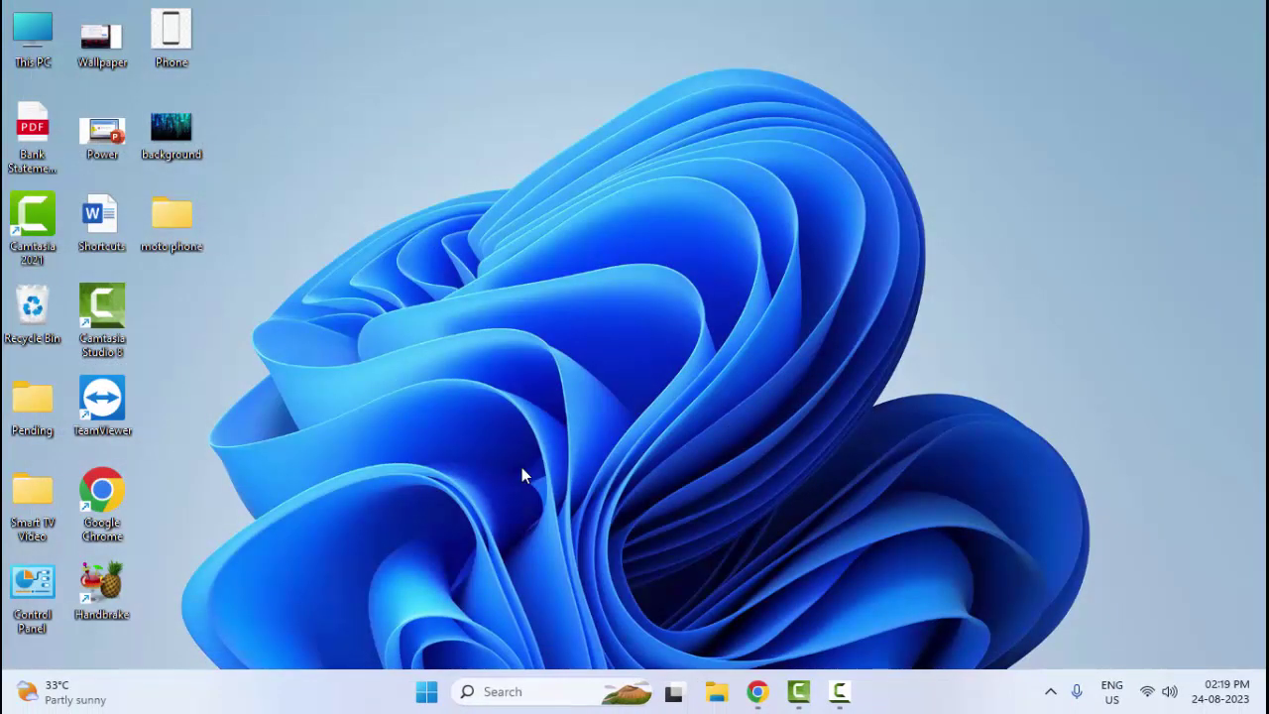
Open Device Manager from the Win+X menu and expand Mice and other pointing devices.
right_click(429, 694)
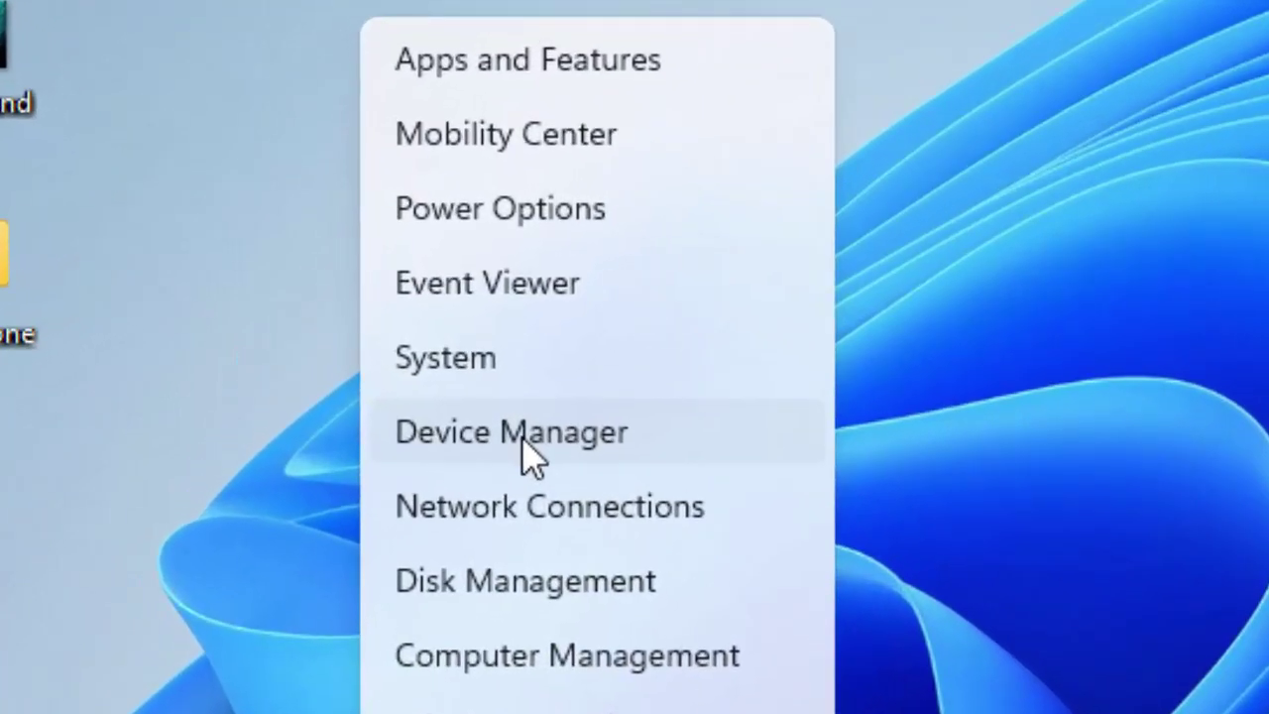
click(524, 446)
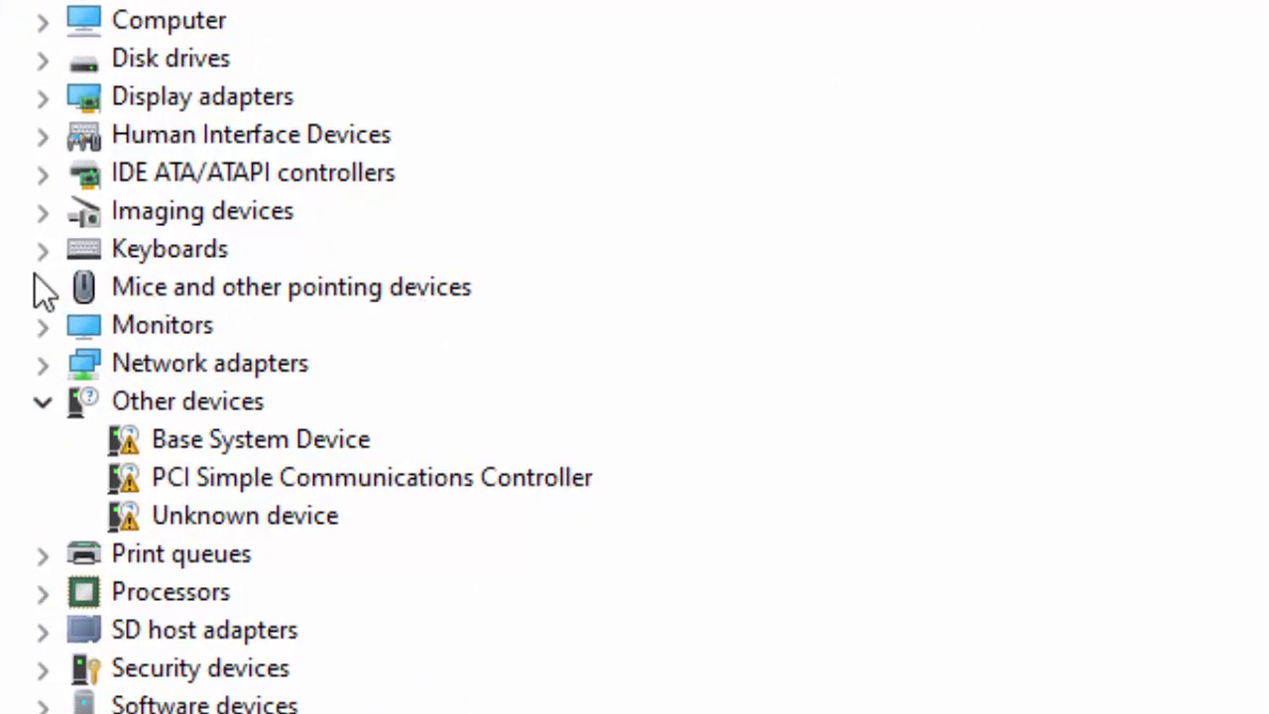
click(43, 290)
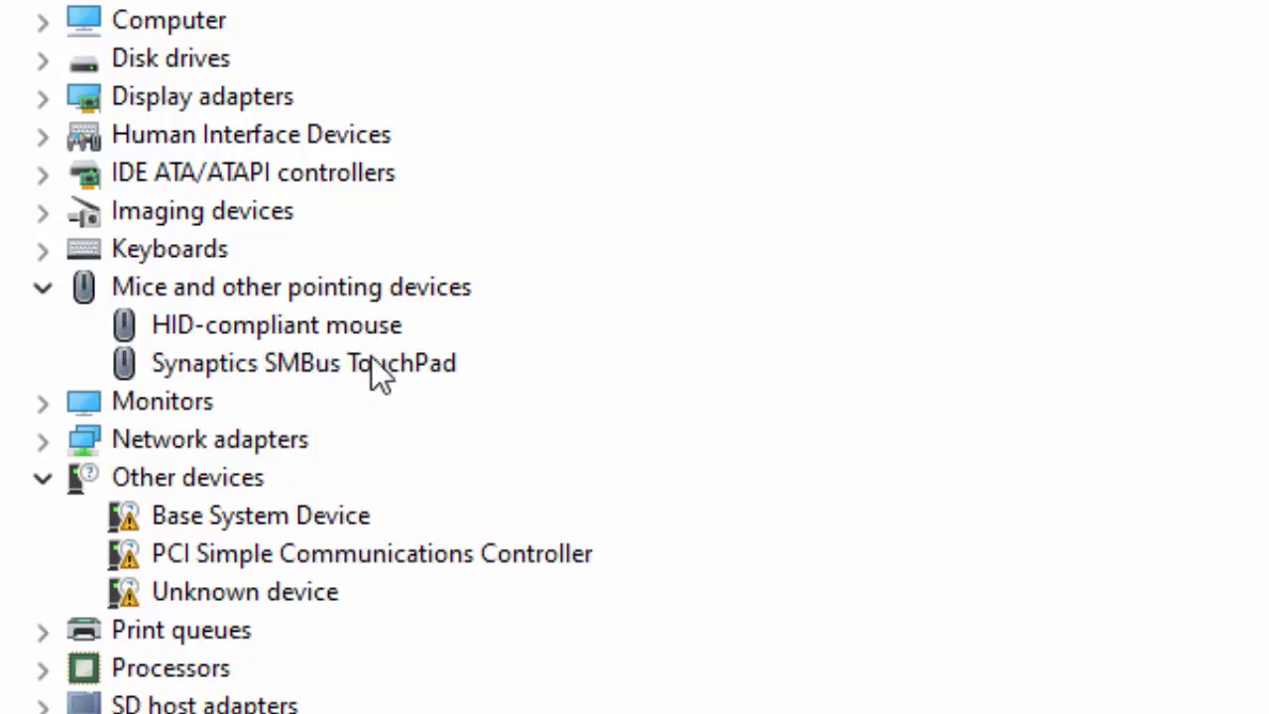
Search automatically for an updated HID-compliant mouse driver, then cancel the search.
right_click(363, 327)
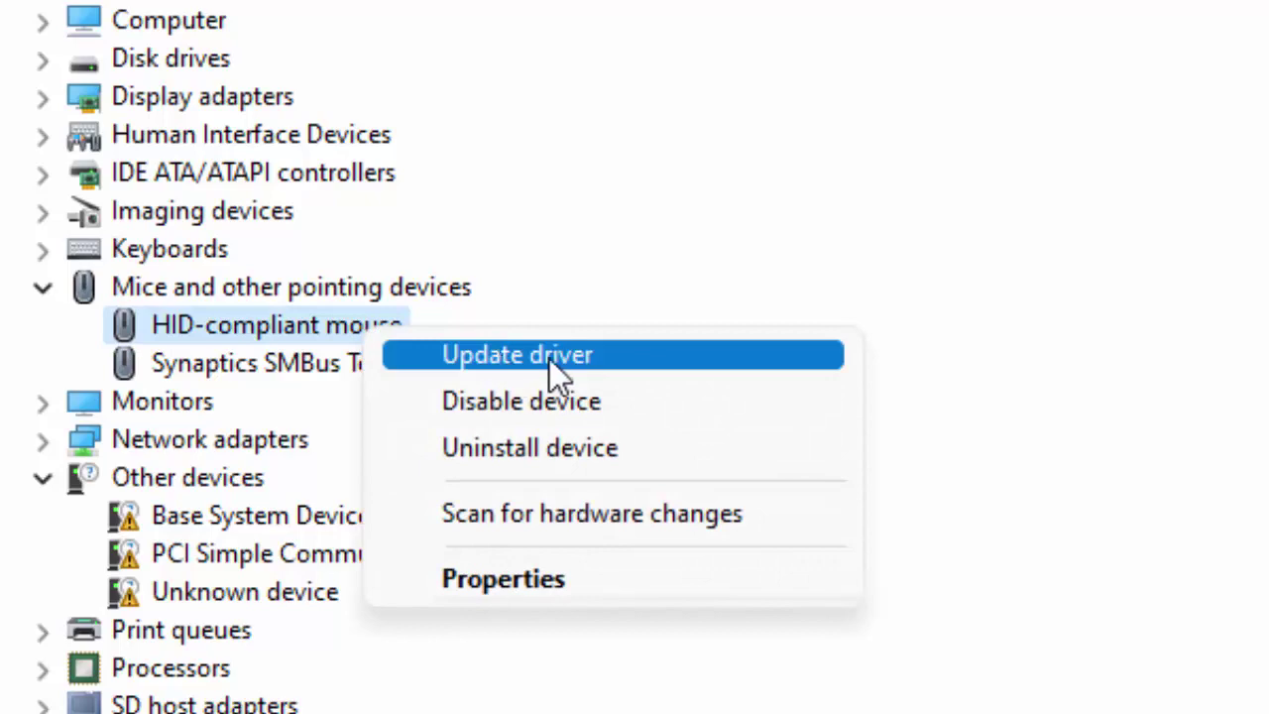
click(549, 359)
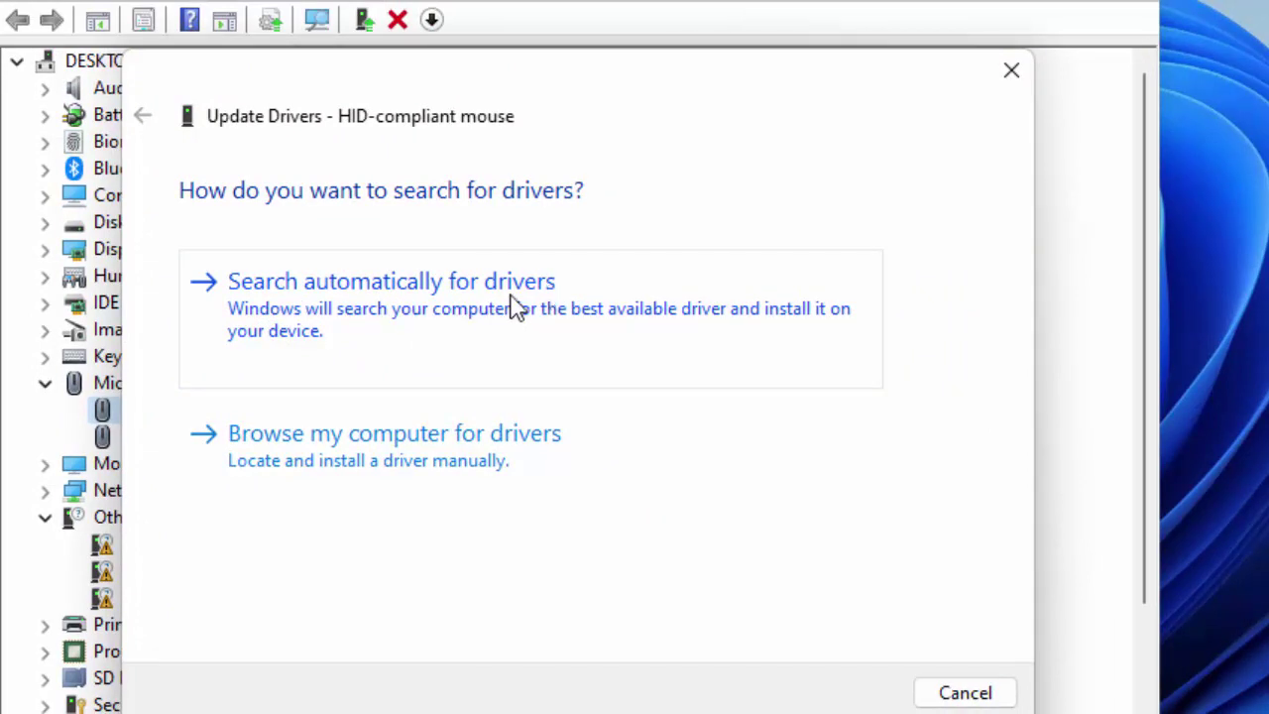
click(433, 340)
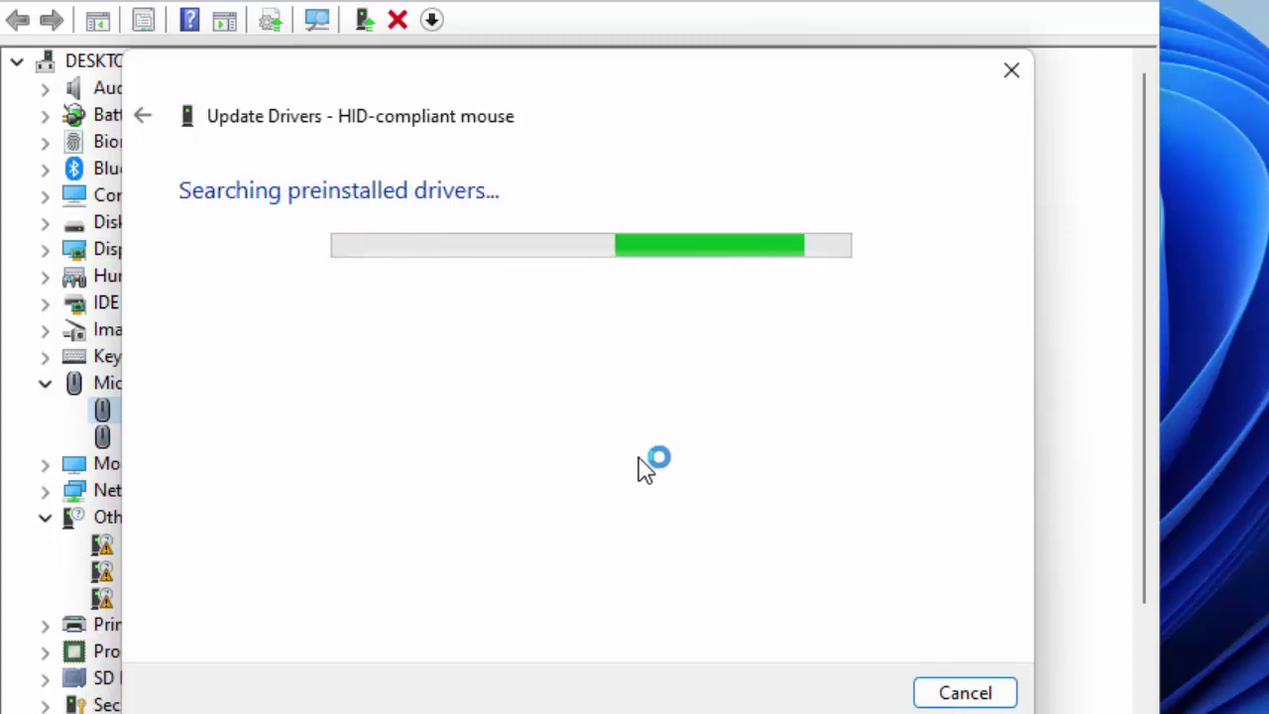
click(966, 694)
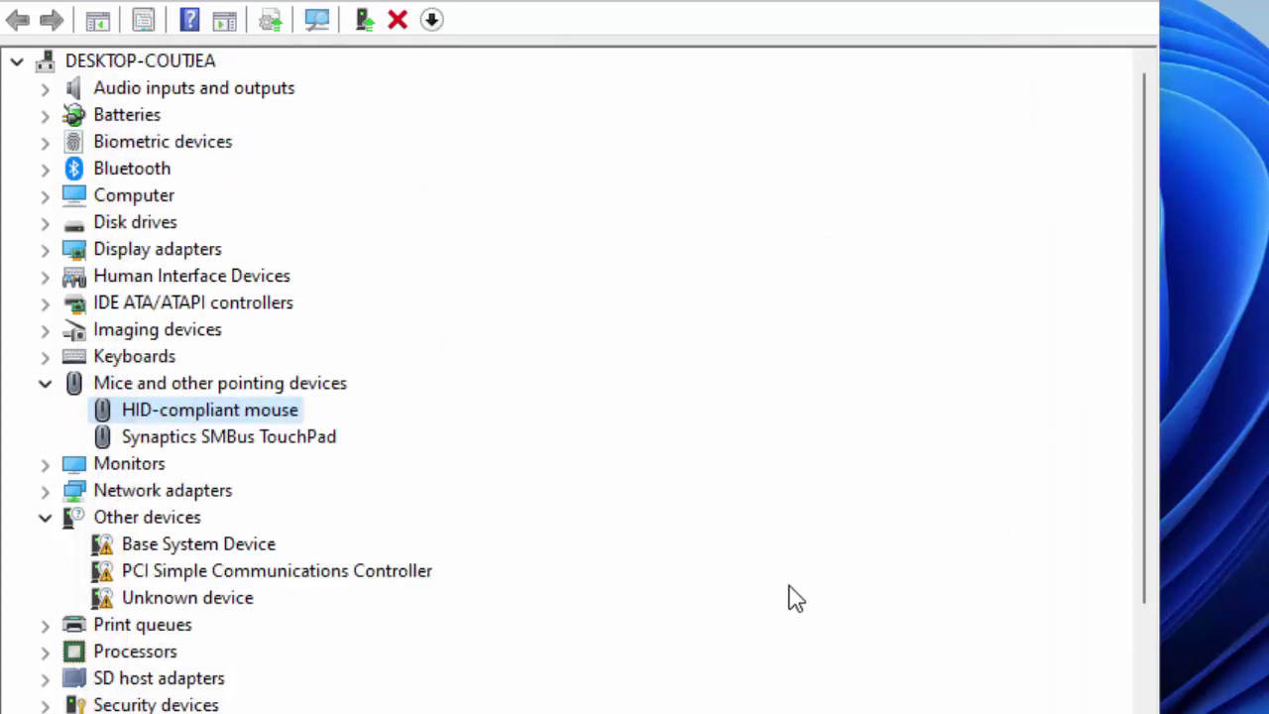
View the Synaptics SMBus TouchPad's installed driver models, cancel unchanged, and close Device Manager.
right_click(225, 447)
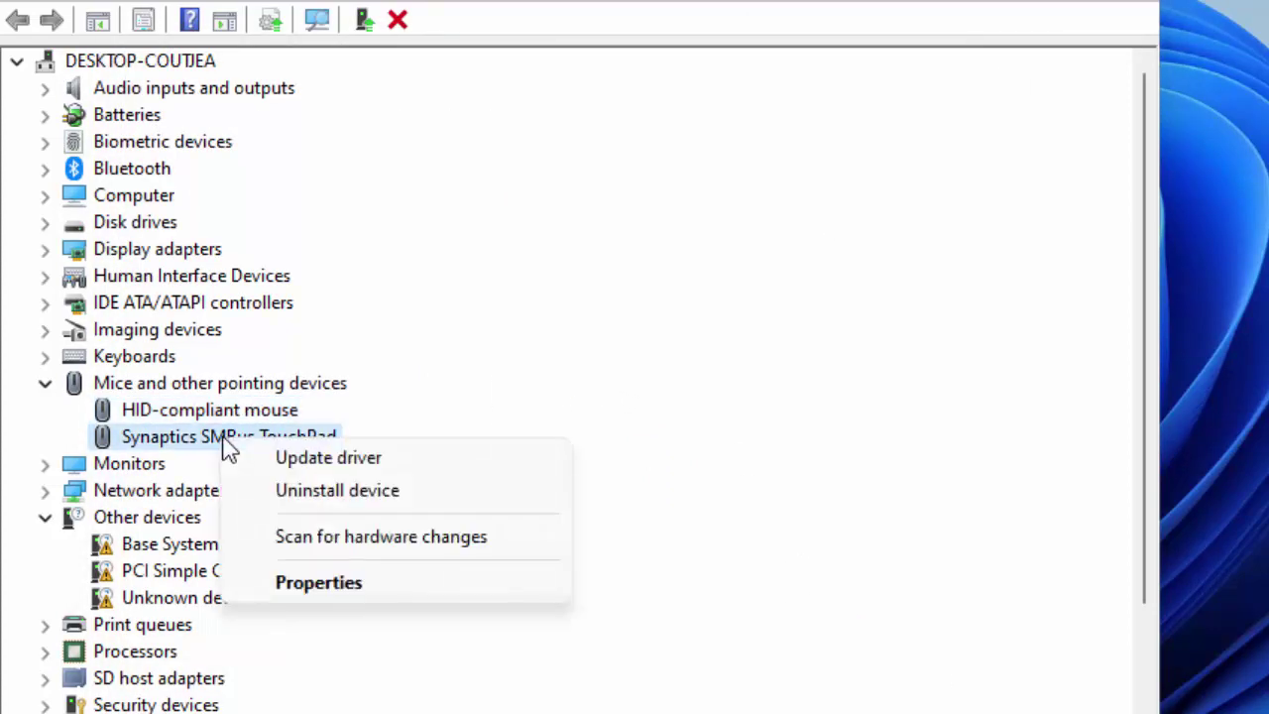
click(328, 462)
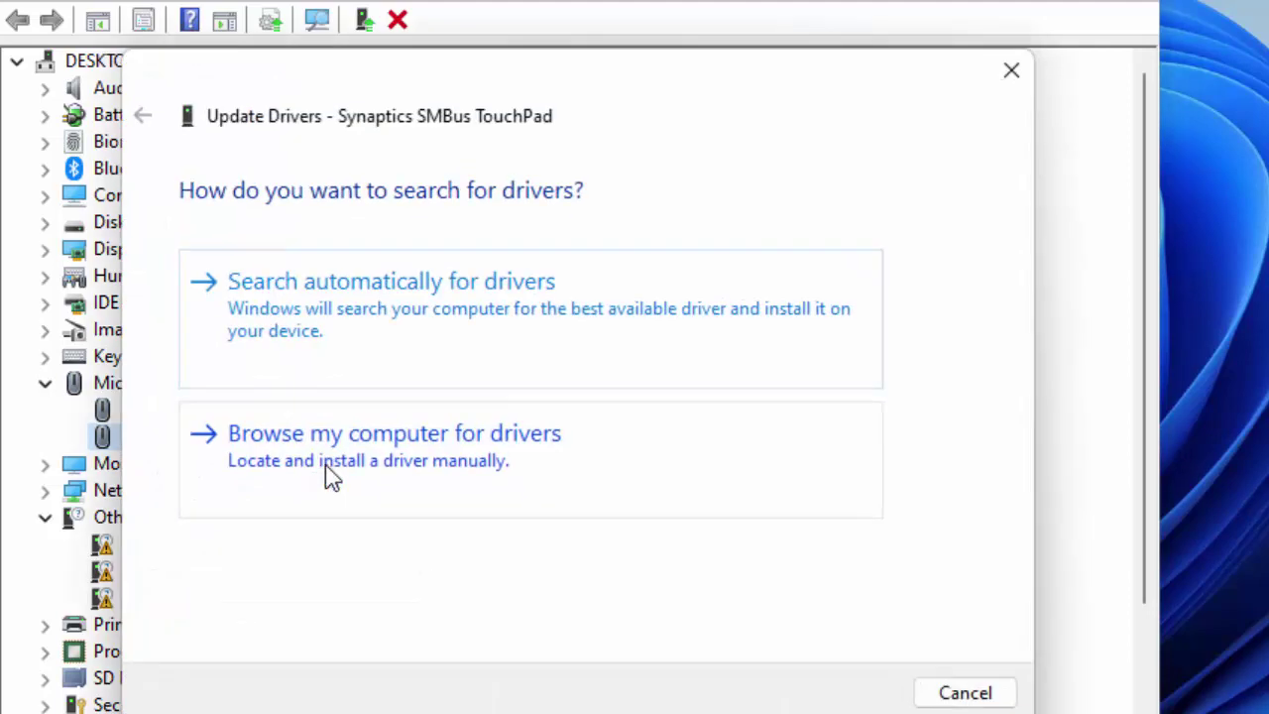
click(496, 451)
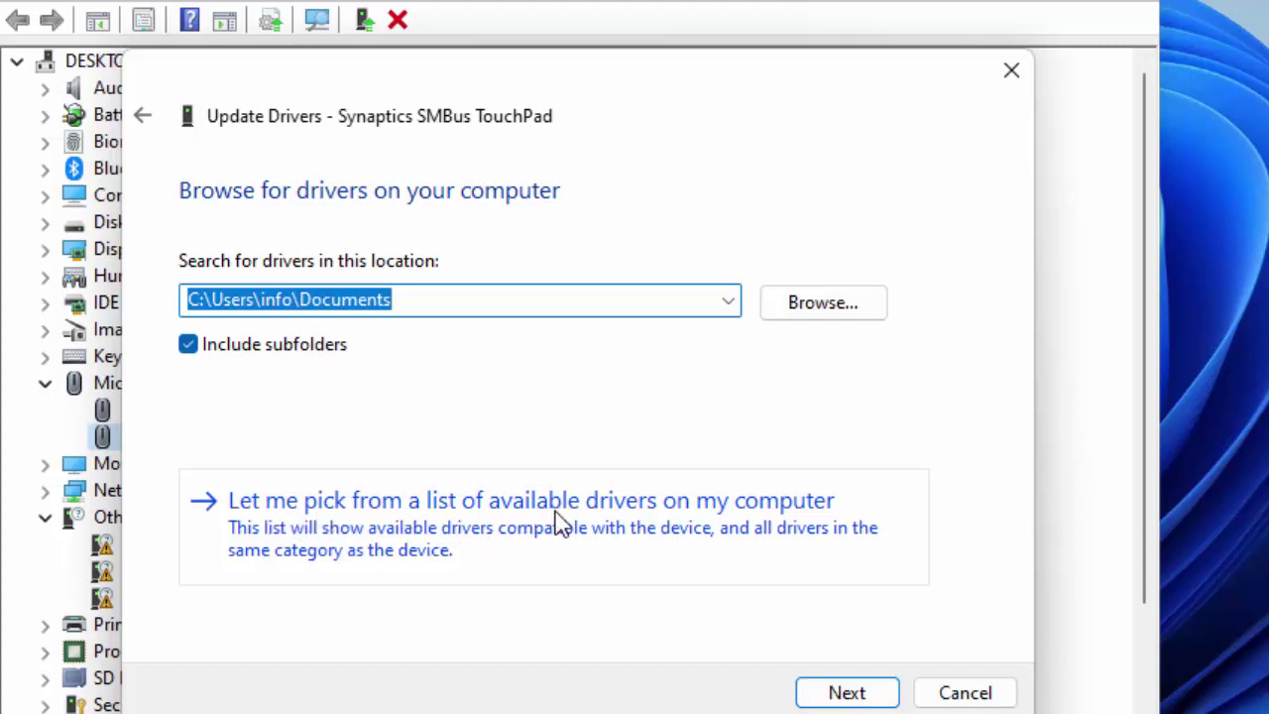
click(651, 531)
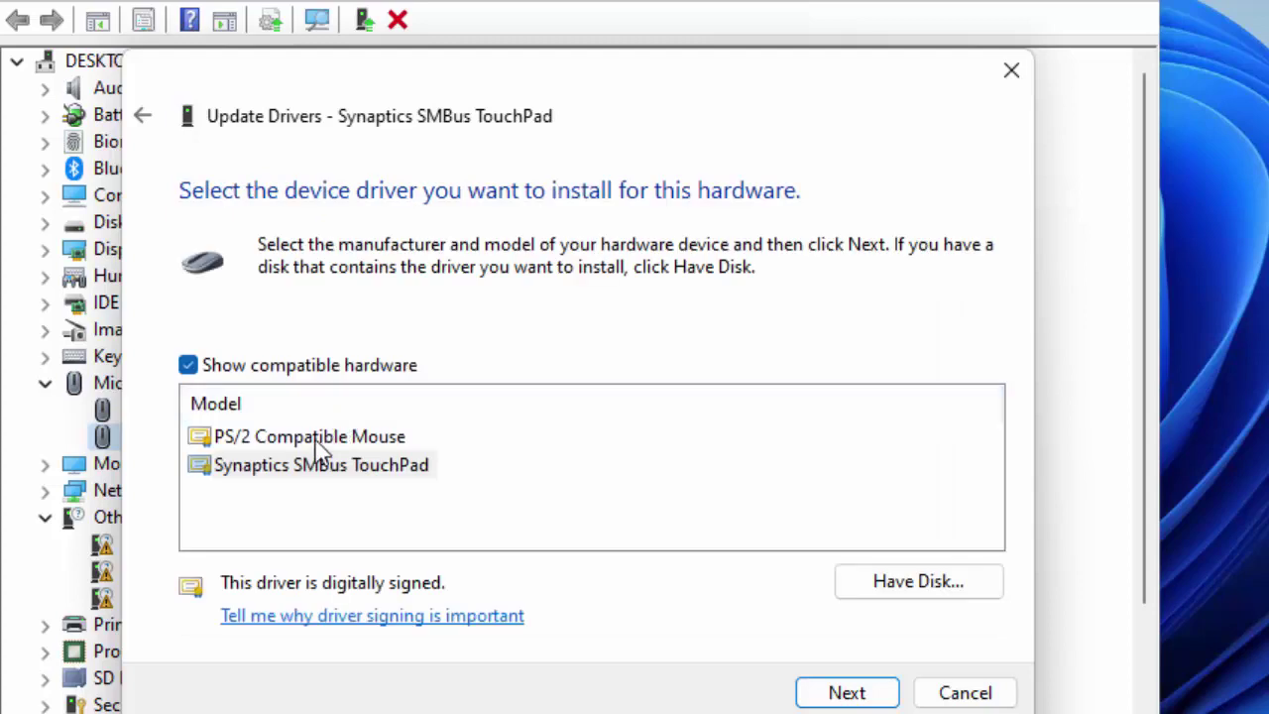
click(316, 440)
click(333, 465)
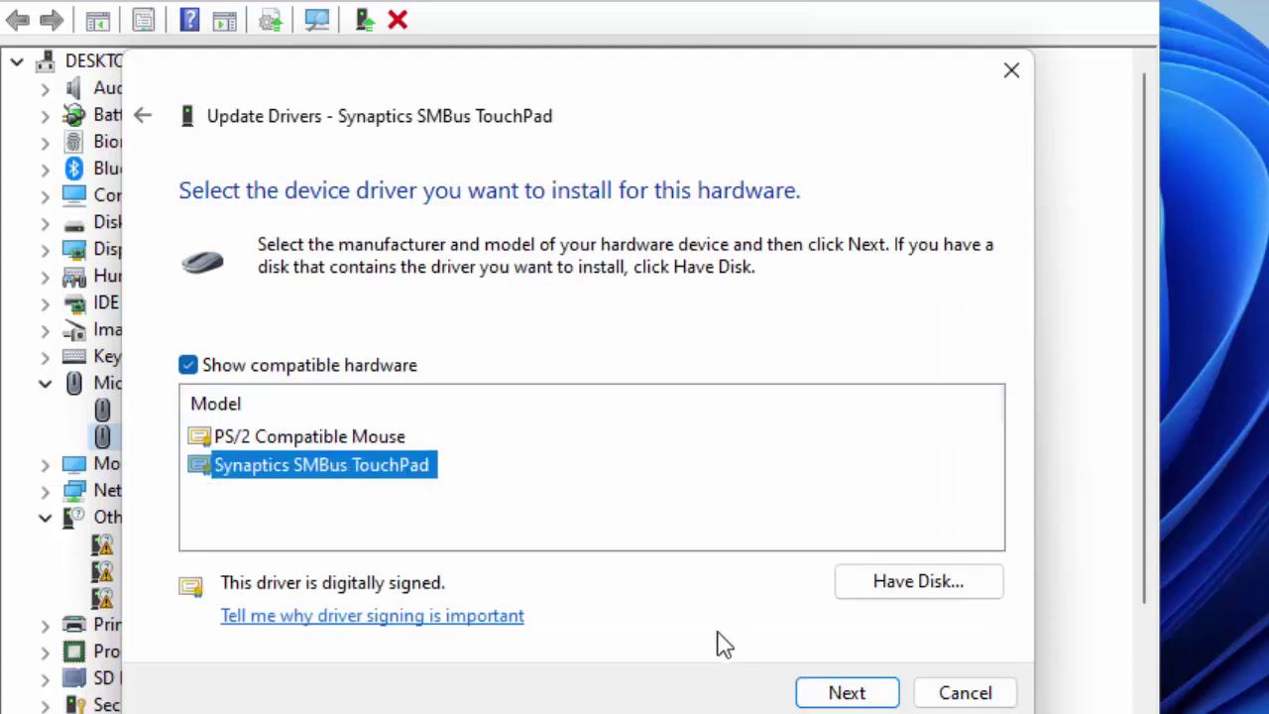
click(950, 697)
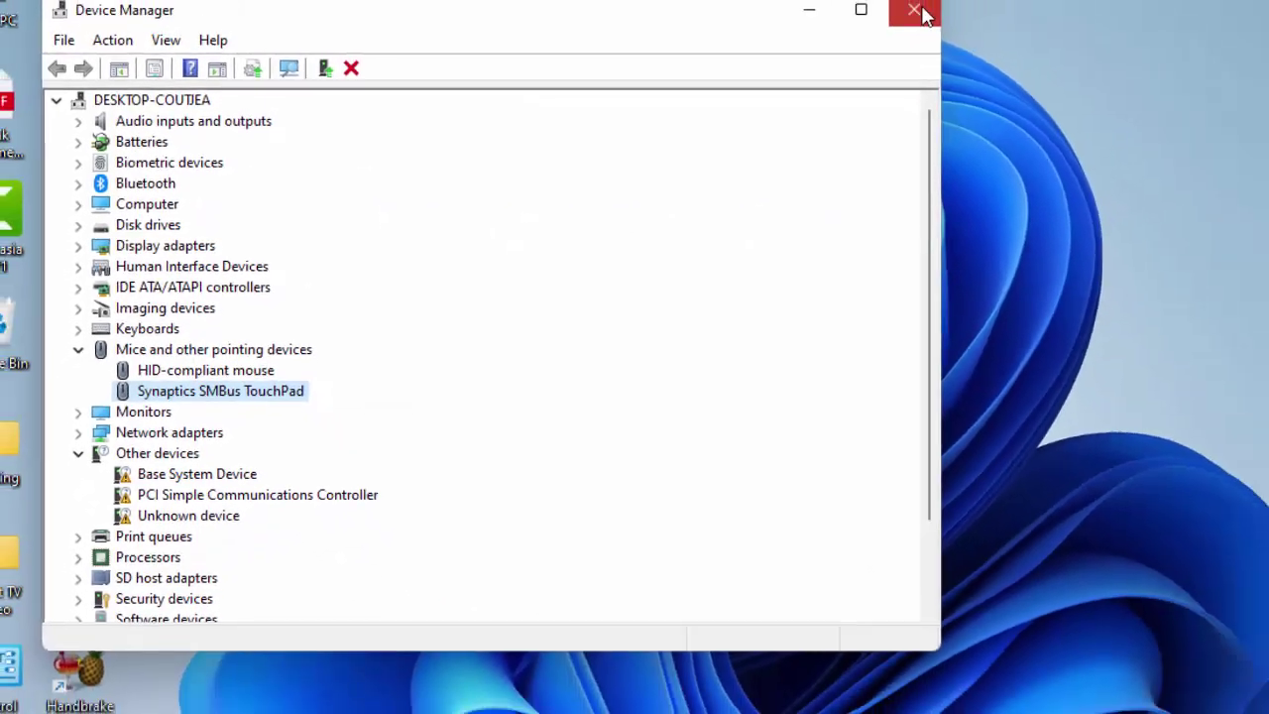
click(1132, 0)
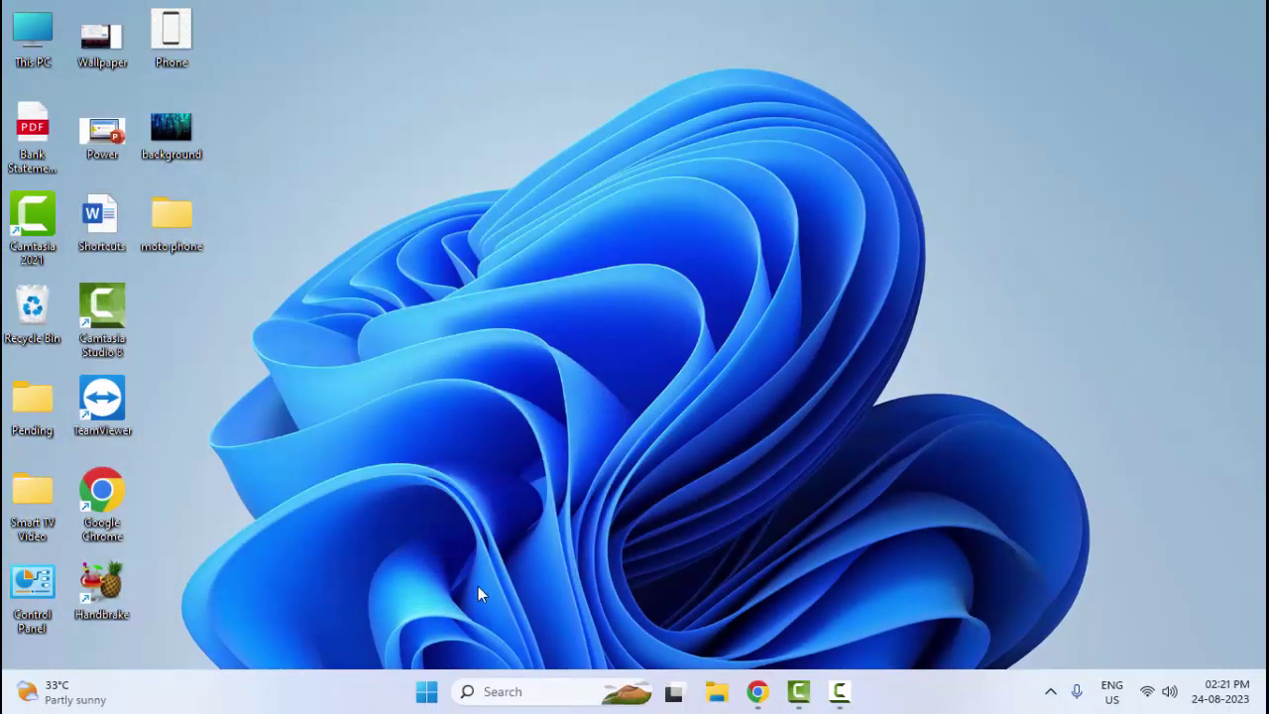
right_click(441, 696)
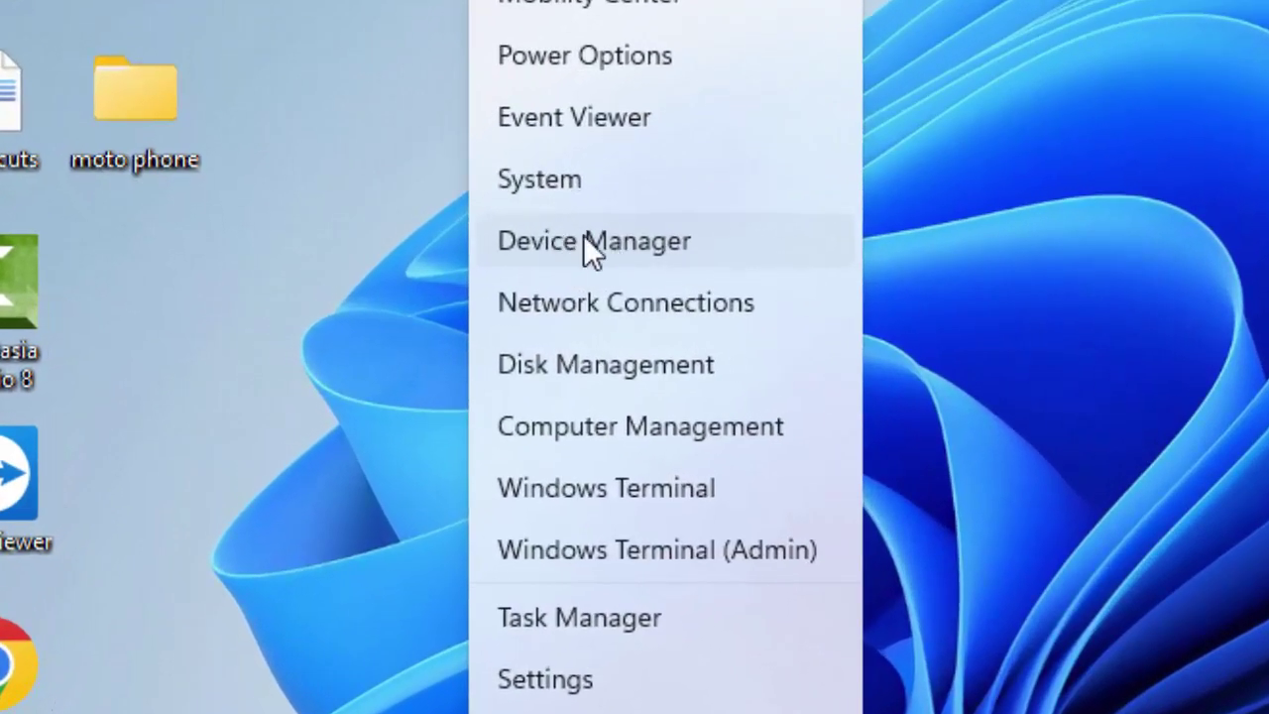
click(585, 241)
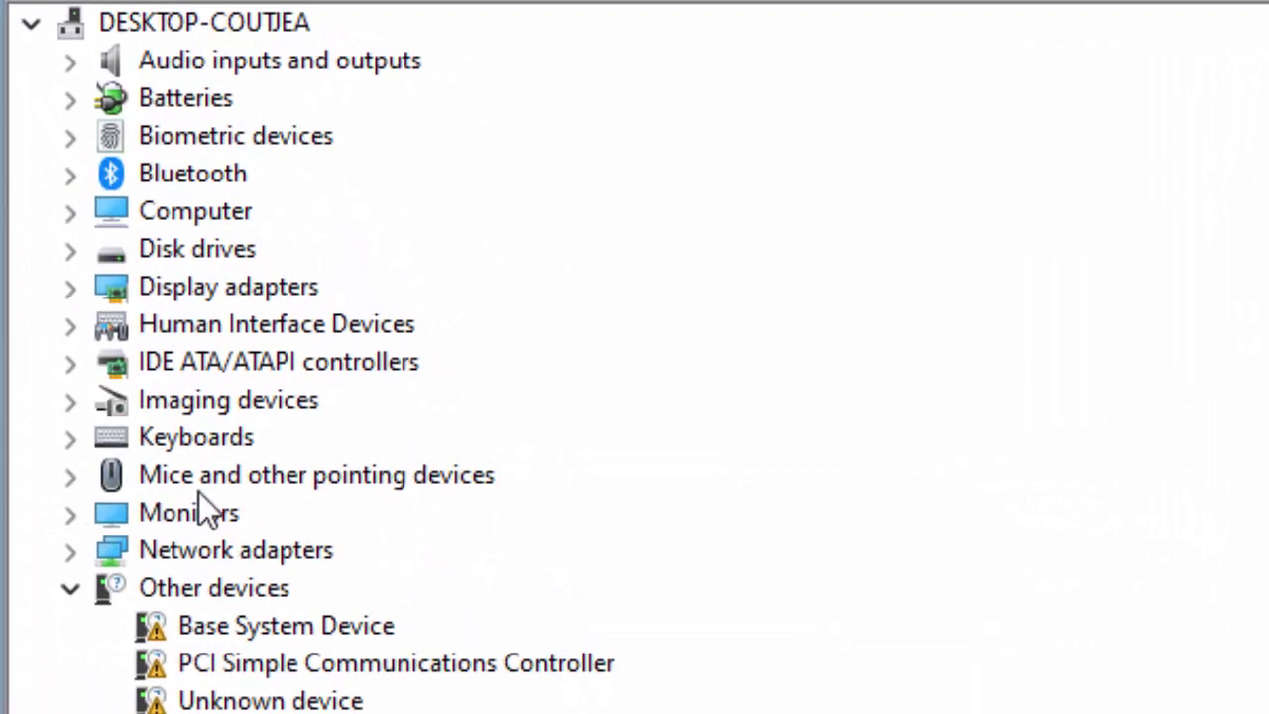
click(71, 475)
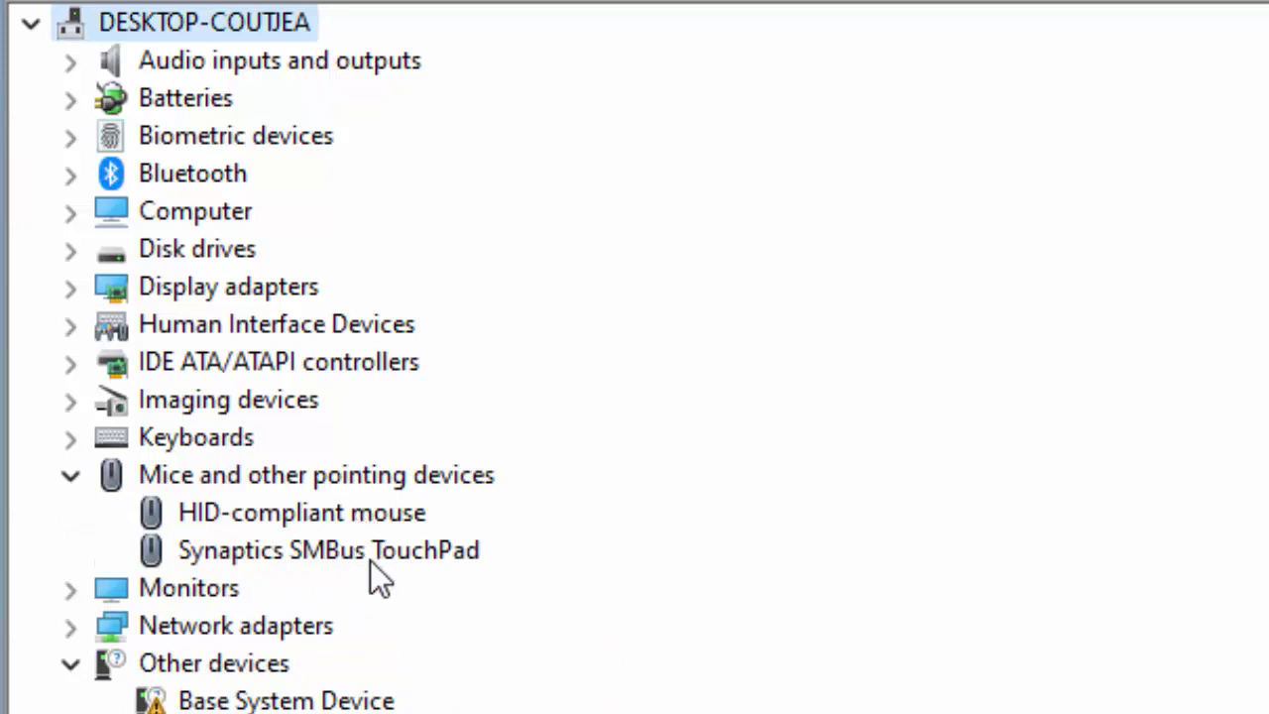
right_click(366, 517)
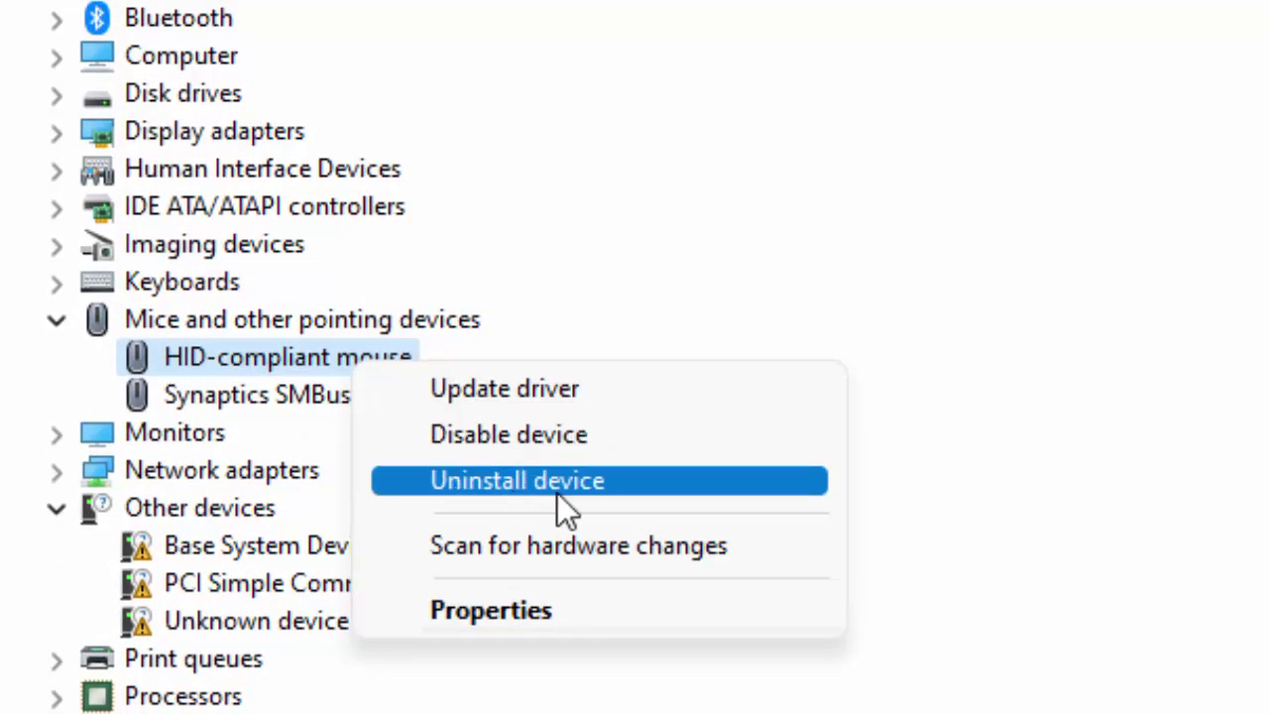
click(798, 257)
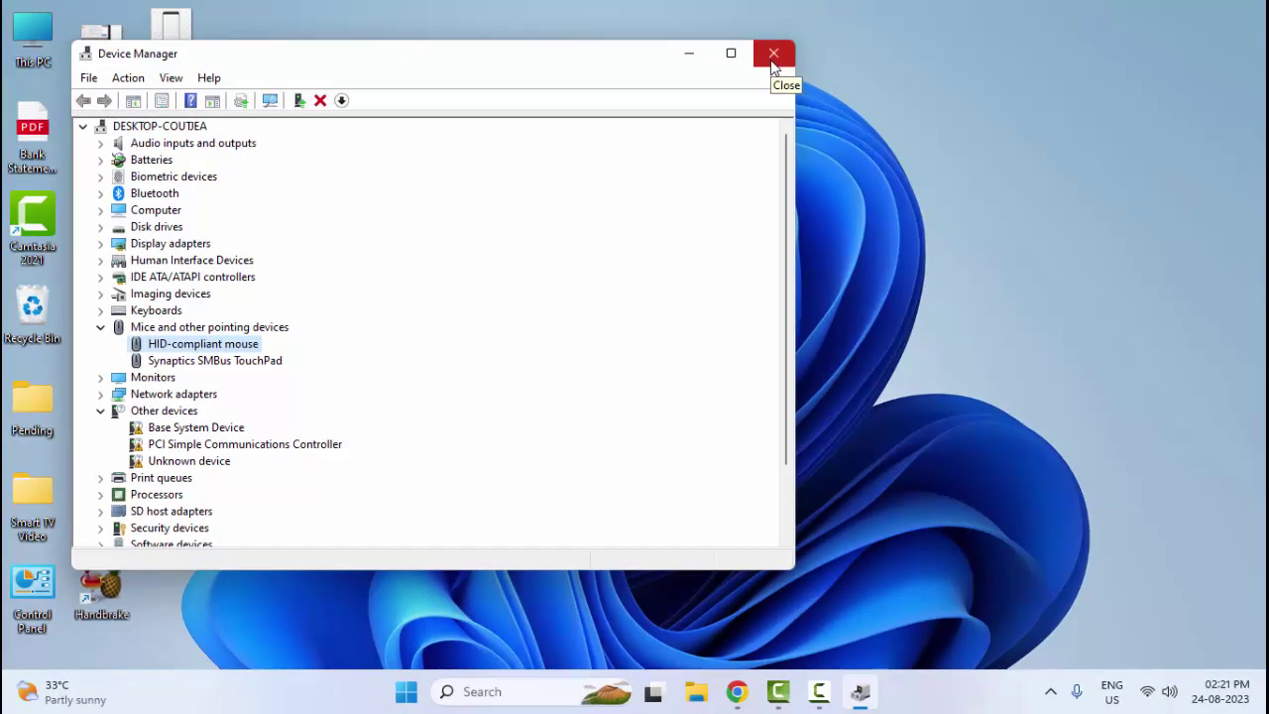
click(773, 54)
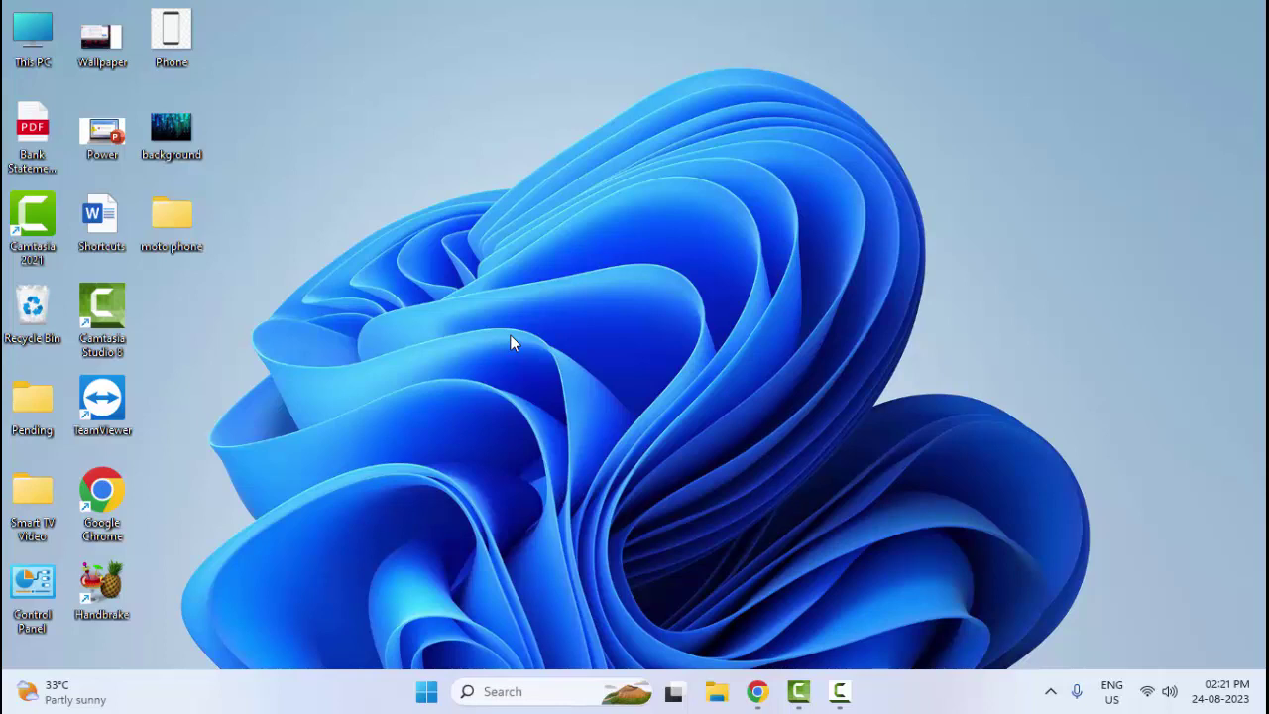
click(425, 693)
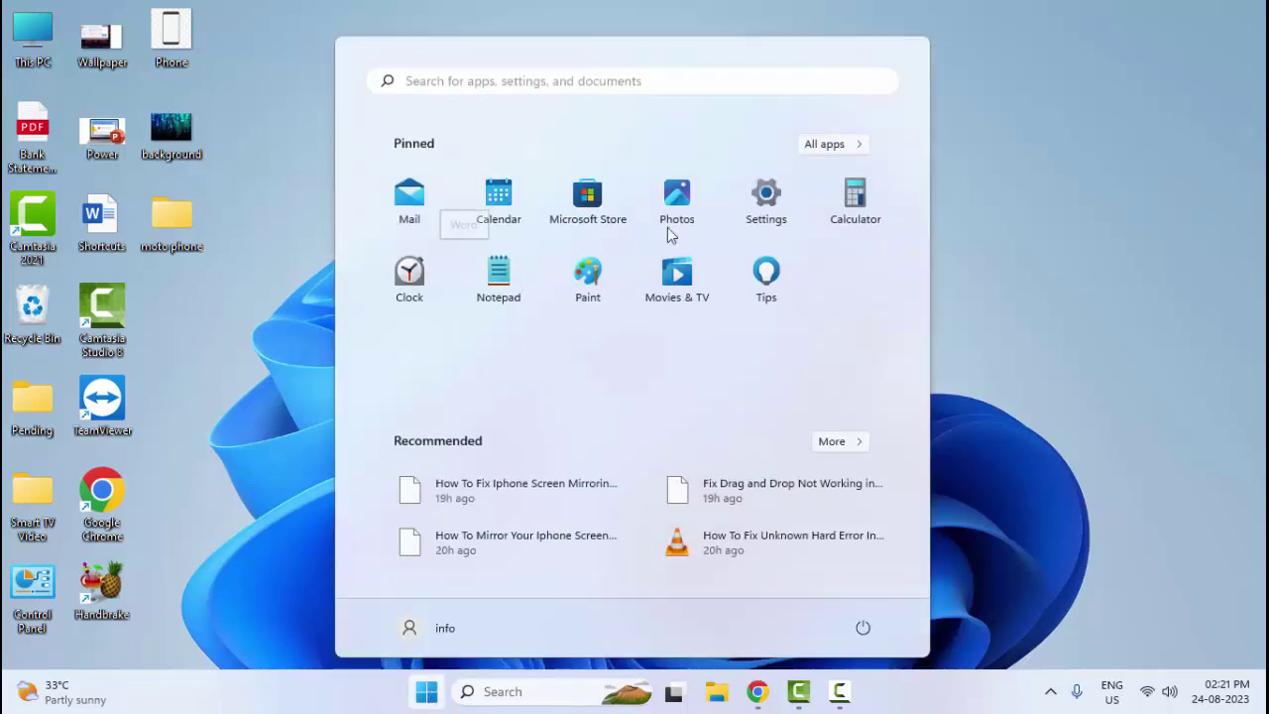
click(769, 205)
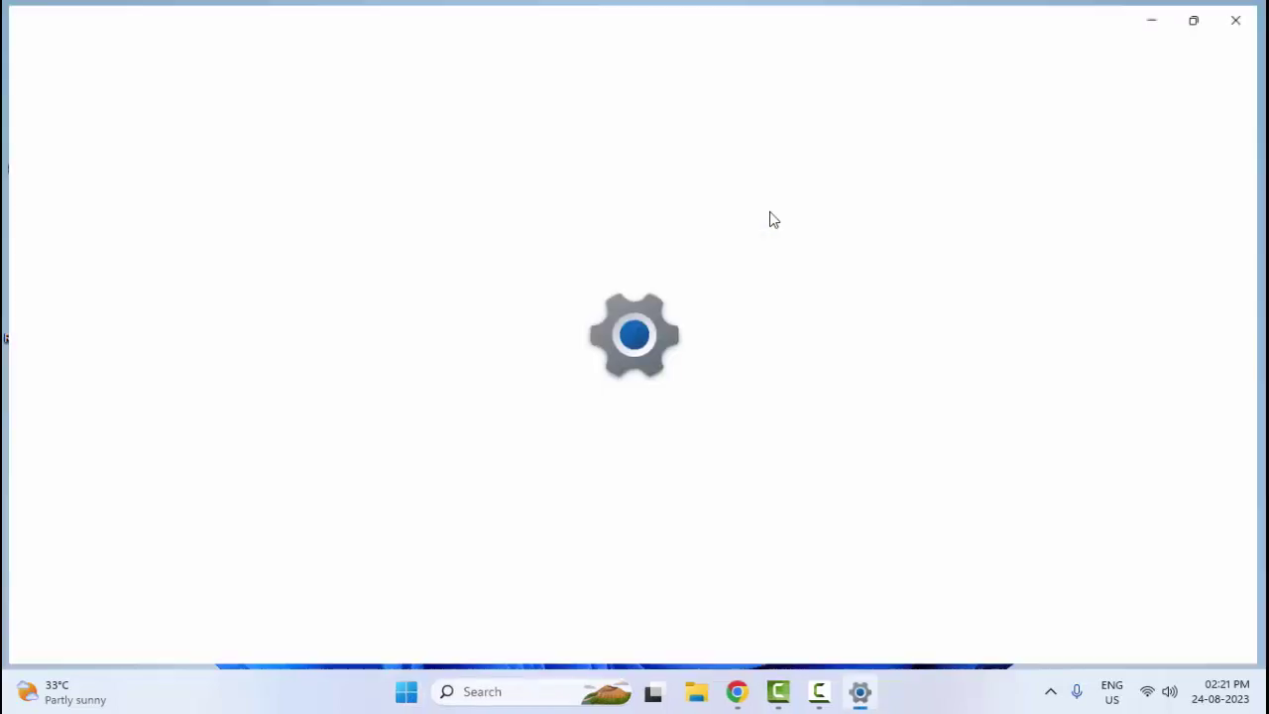
scroll(466, 386, down, 5)
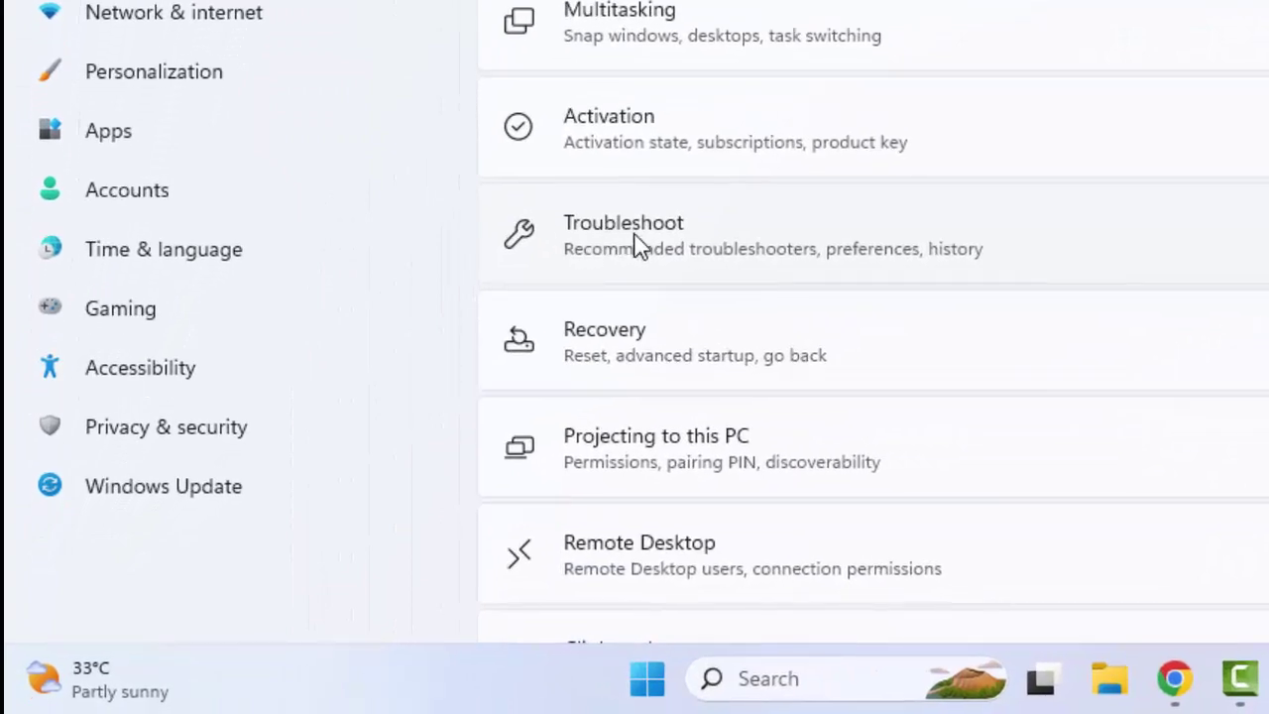
click(637, 245)
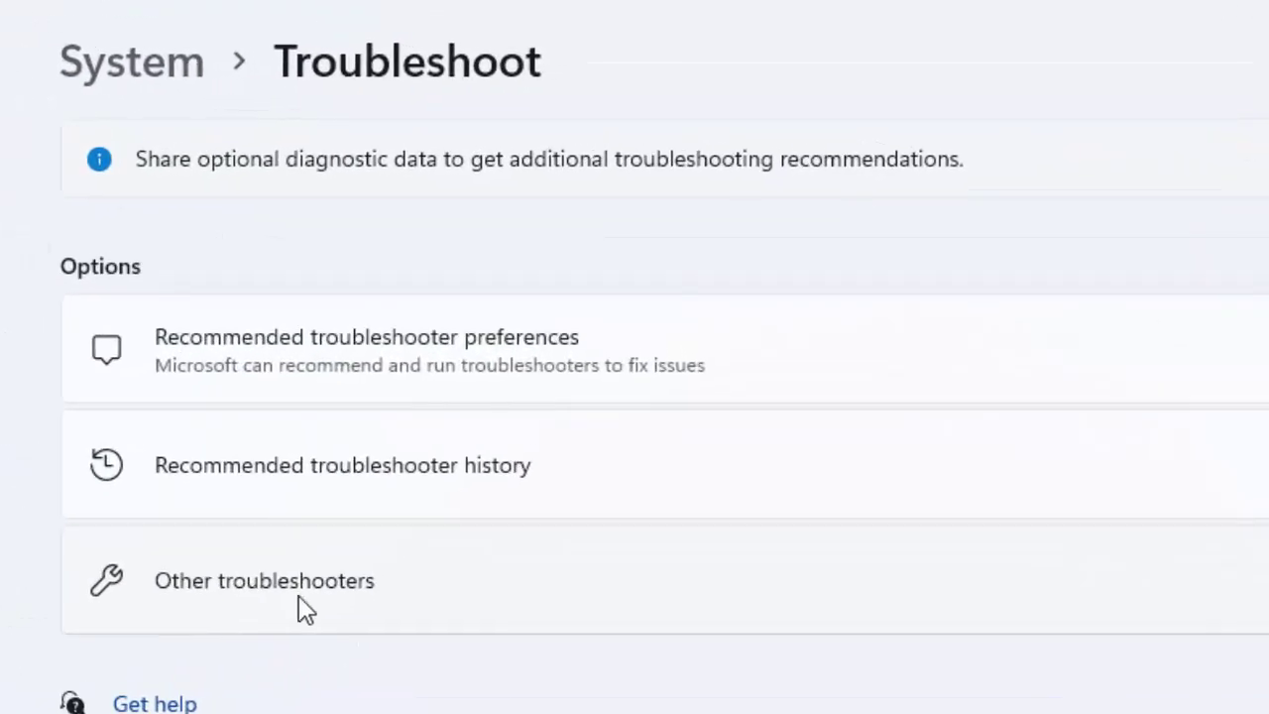
click(302, 606)
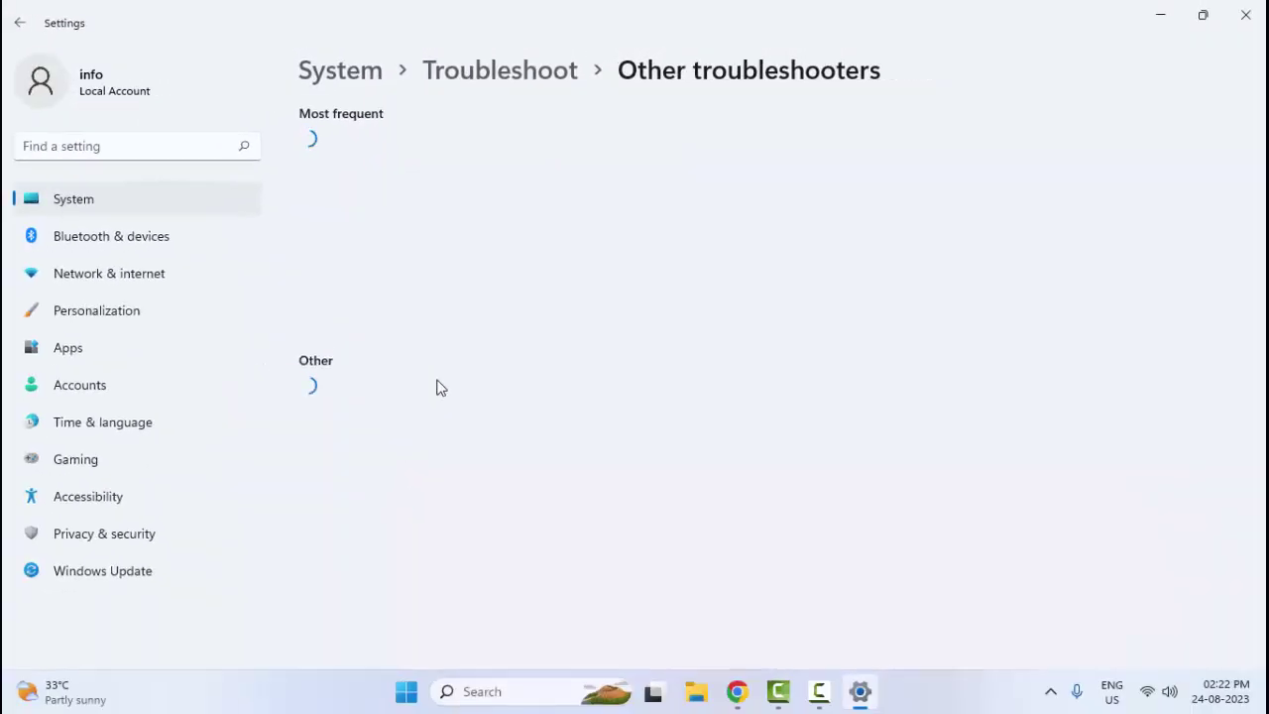
scroll(456, 401, down, 2)
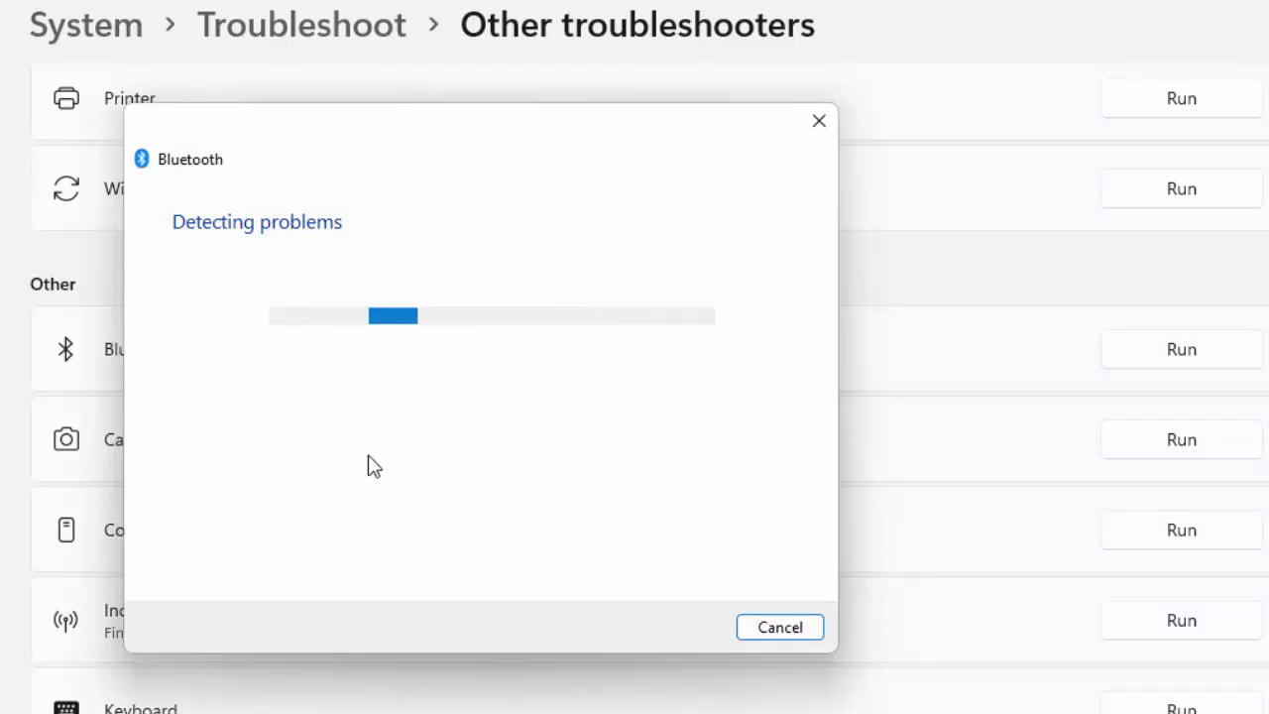
click(776, 627)
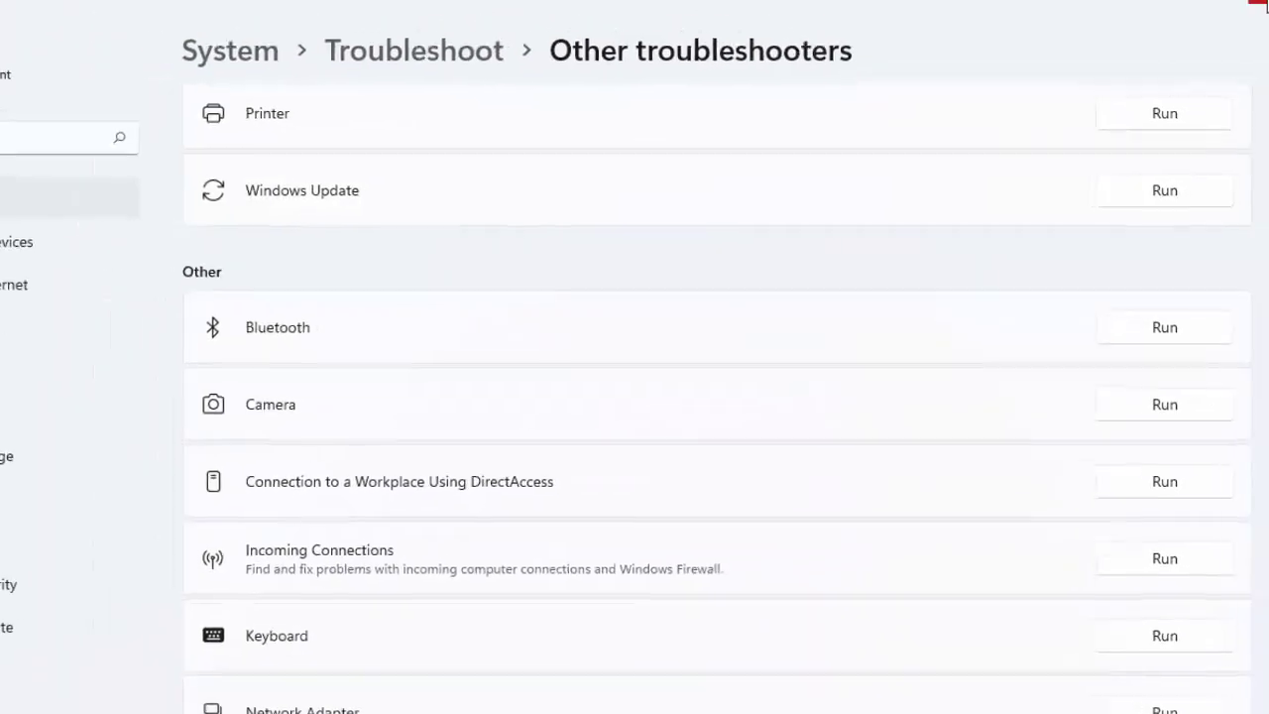
key(alt+F4)
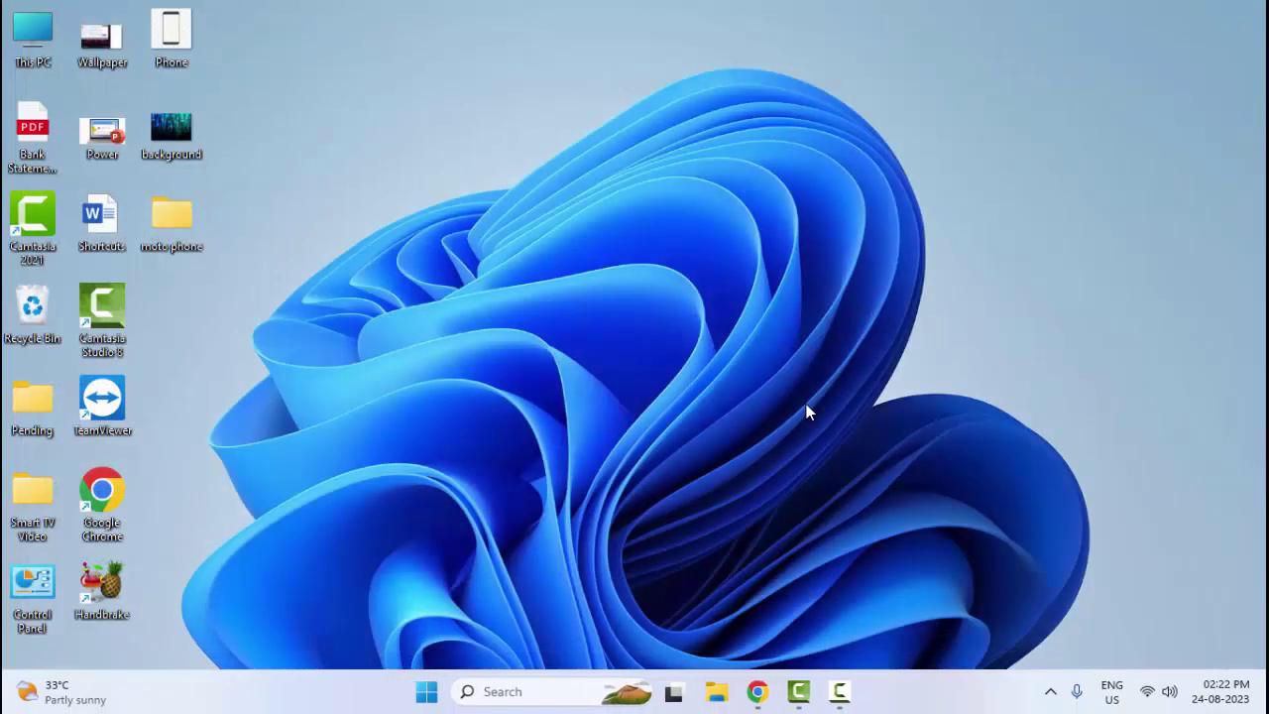
right_click(426, 691)
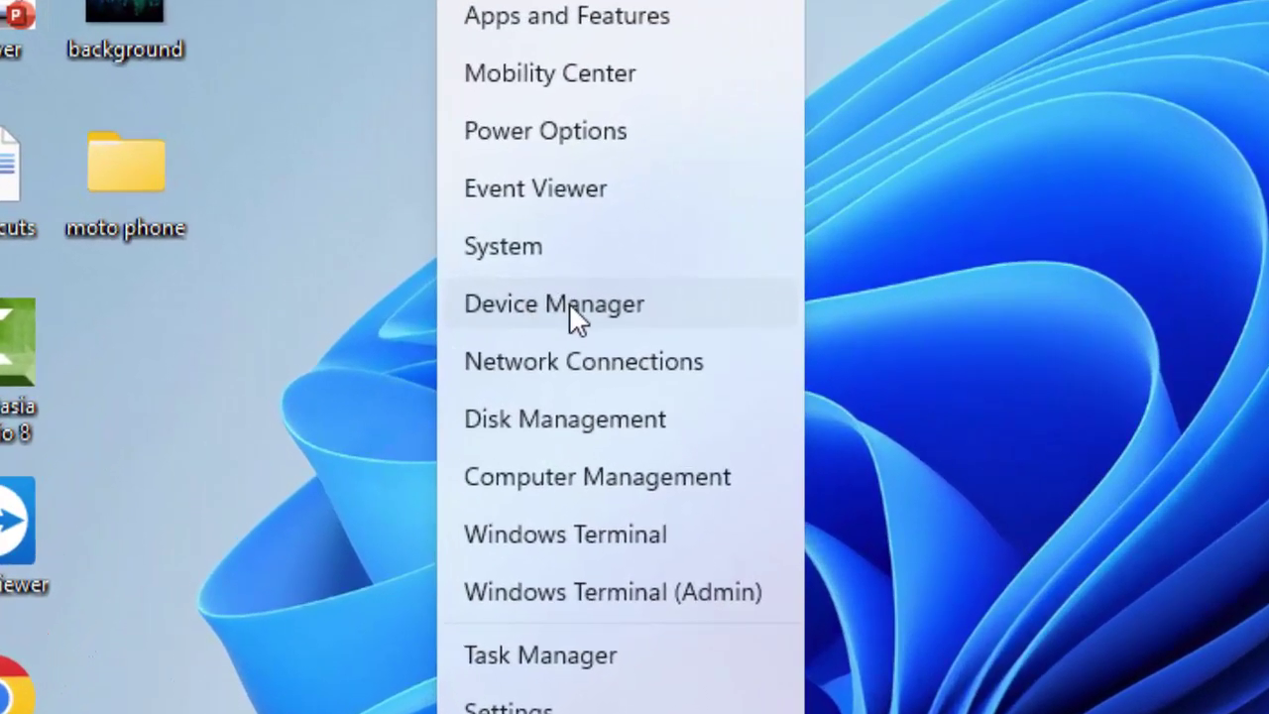
click(523, 300)
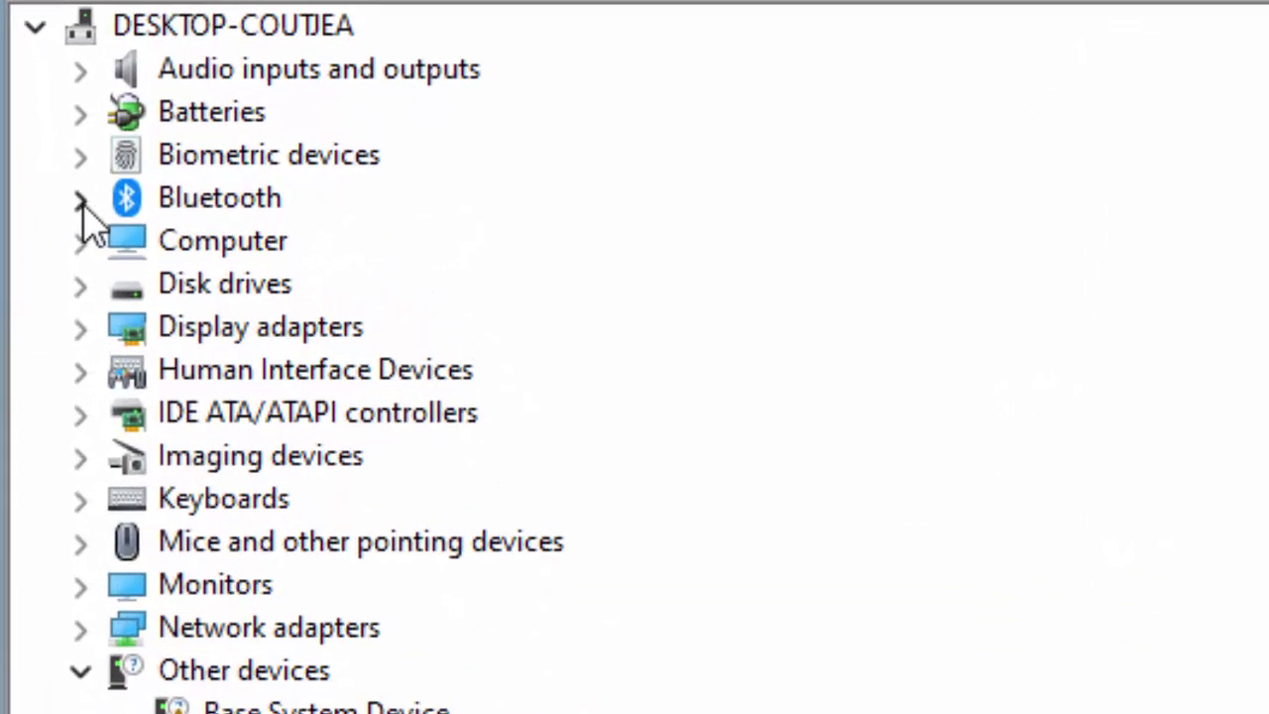
click(80, 199)
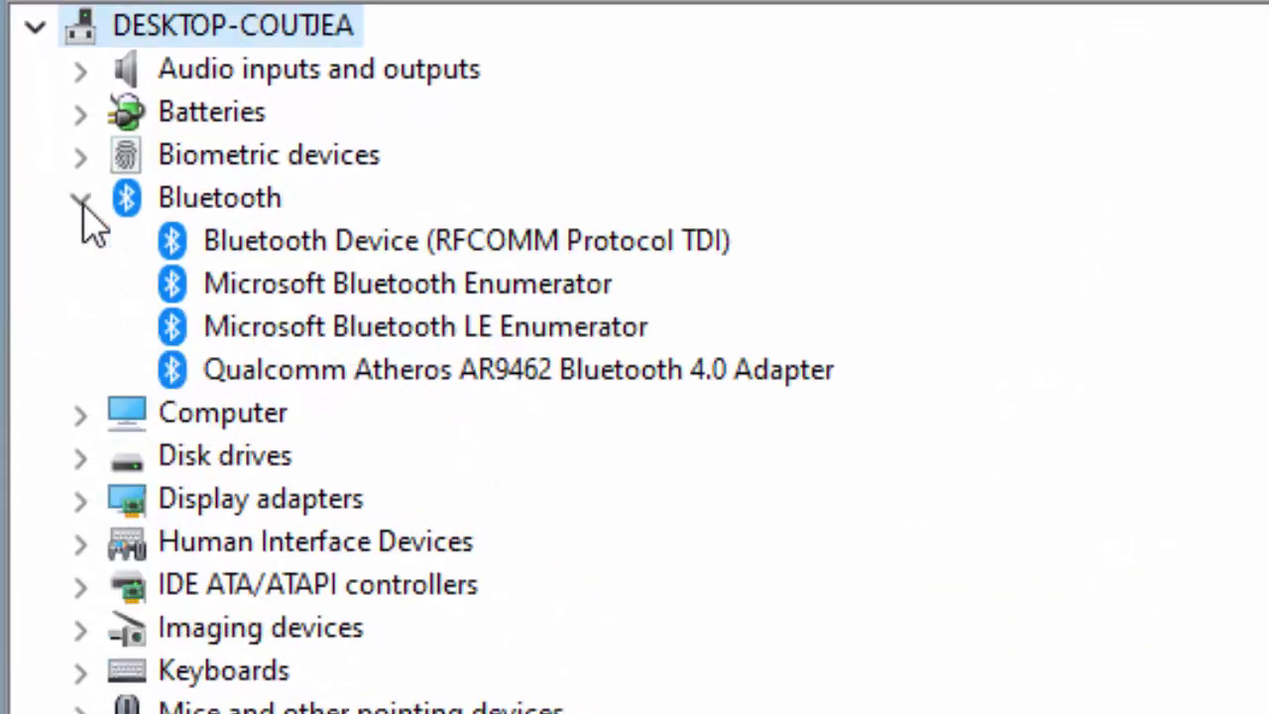
right_click(322, 249)
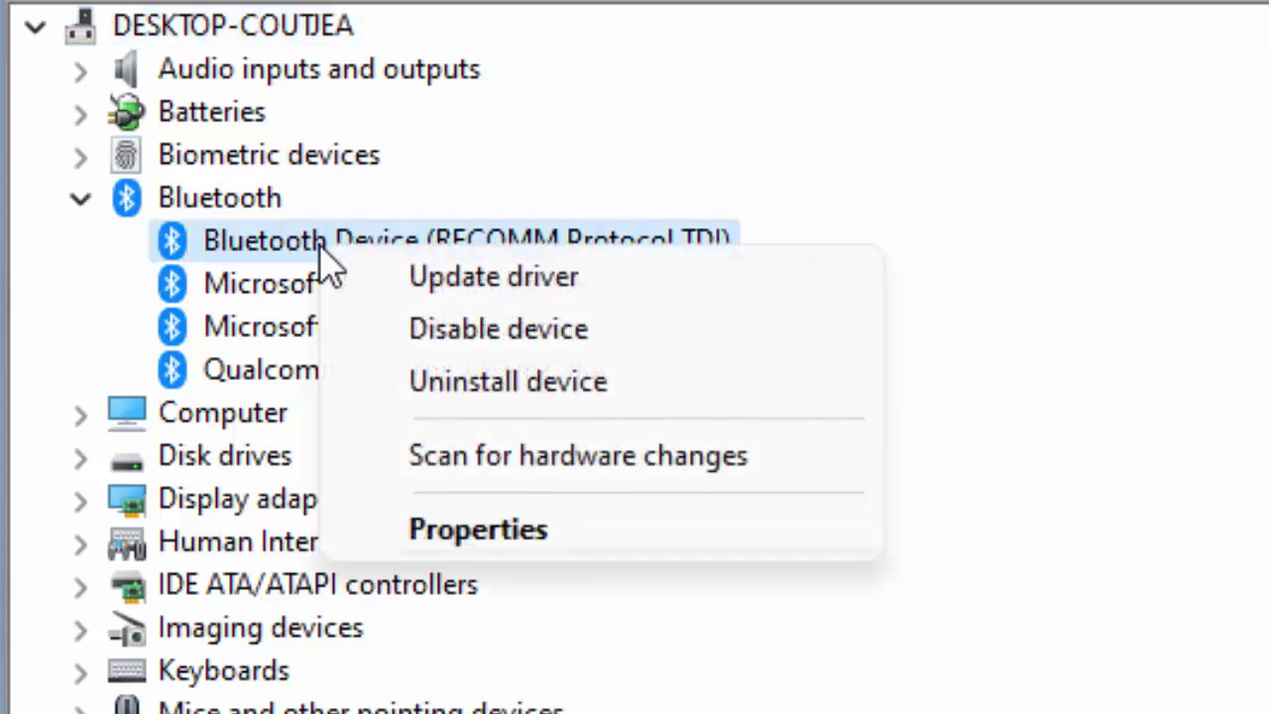
click(461, 278)
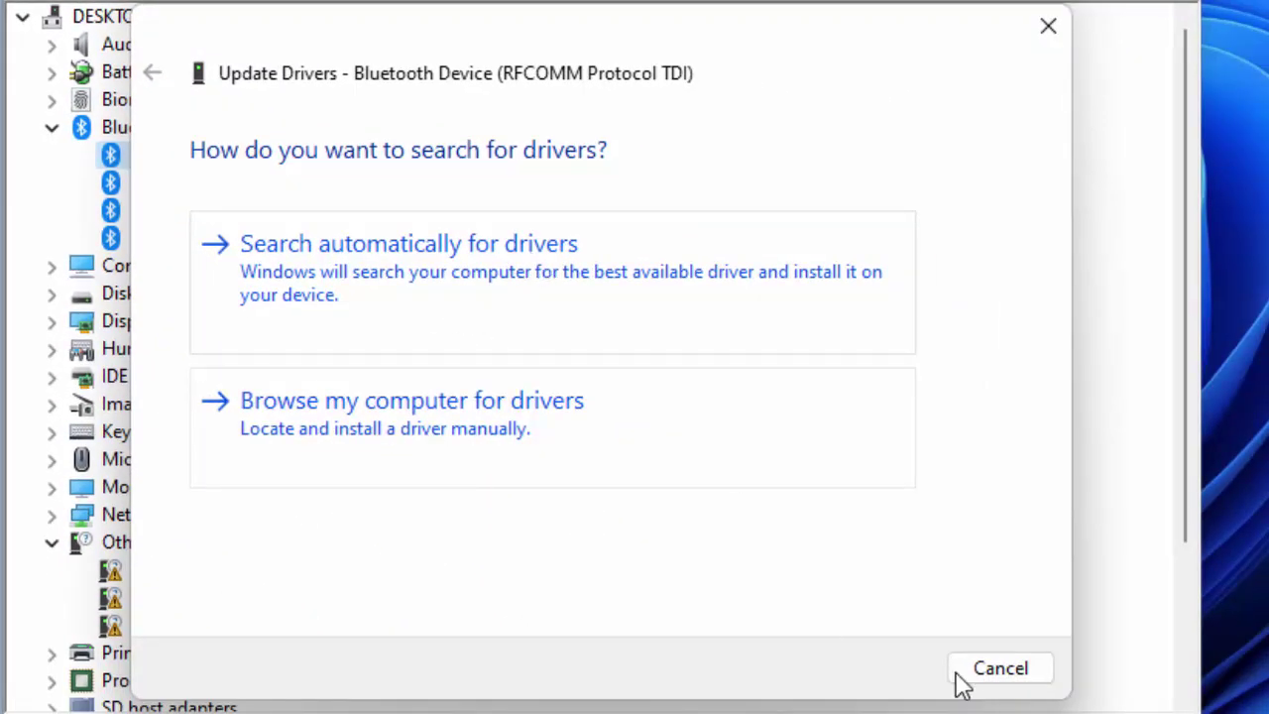
click(992, 671)
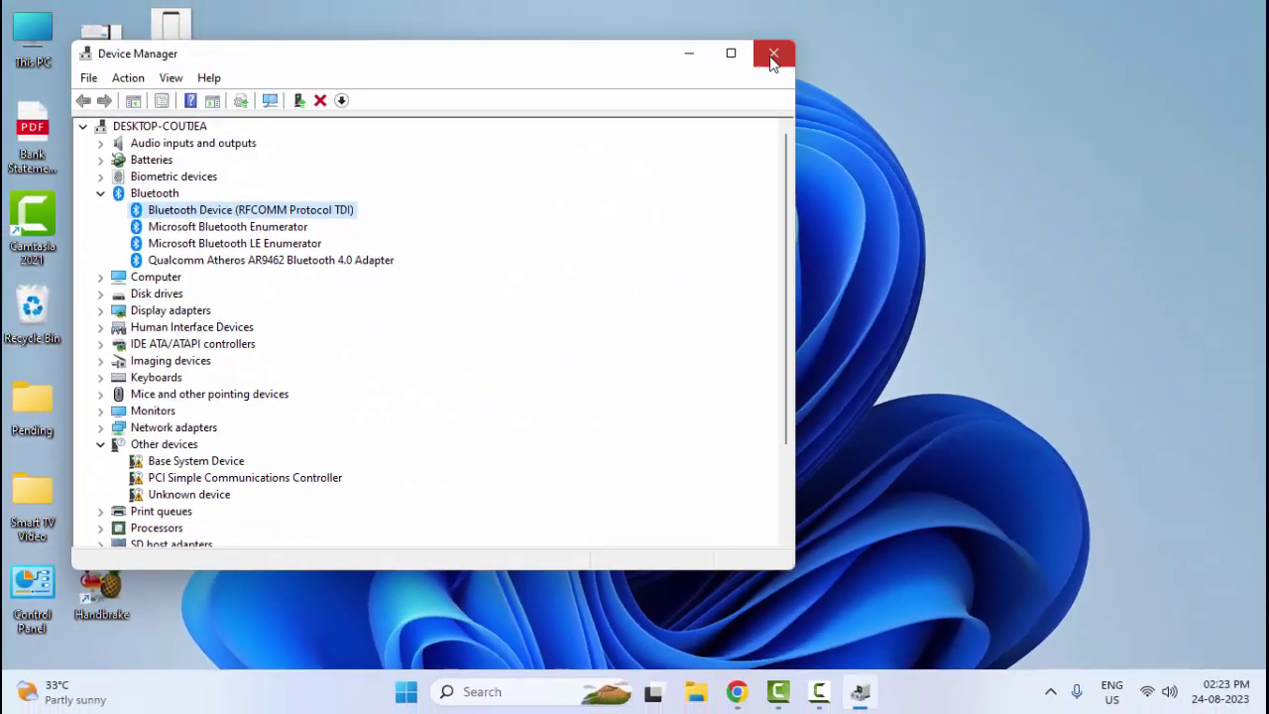
click(1055, 1)
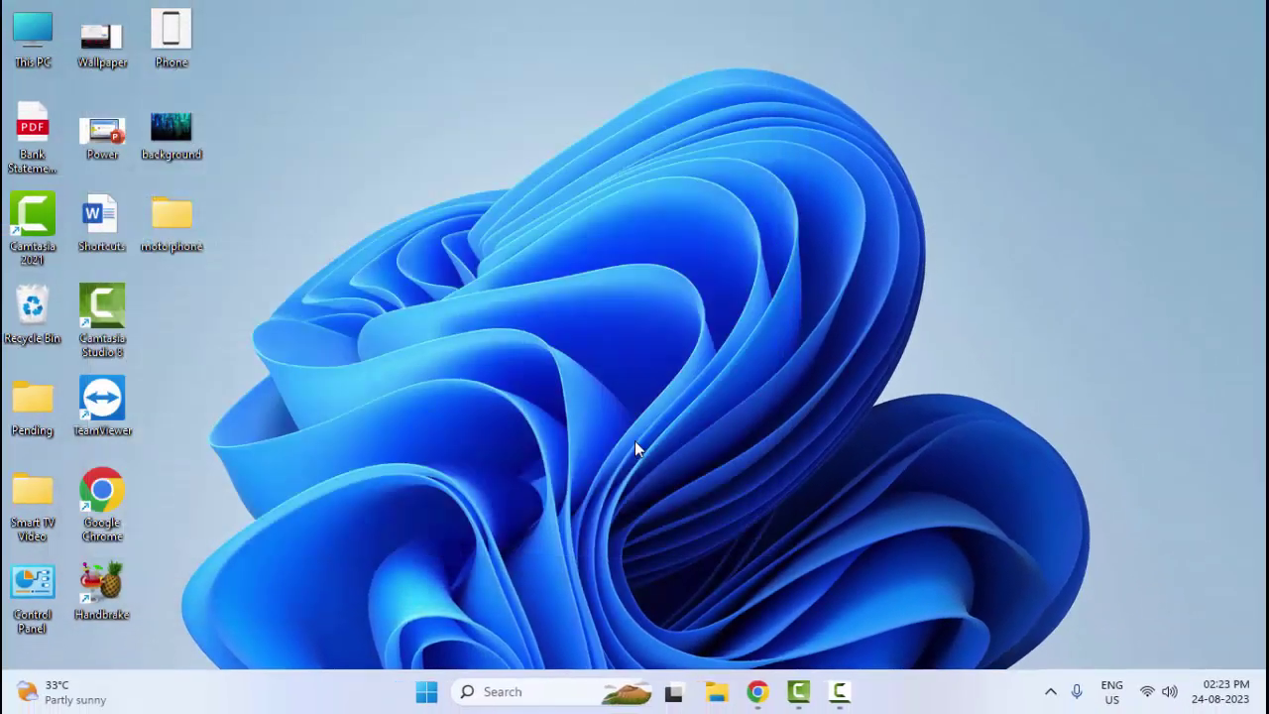